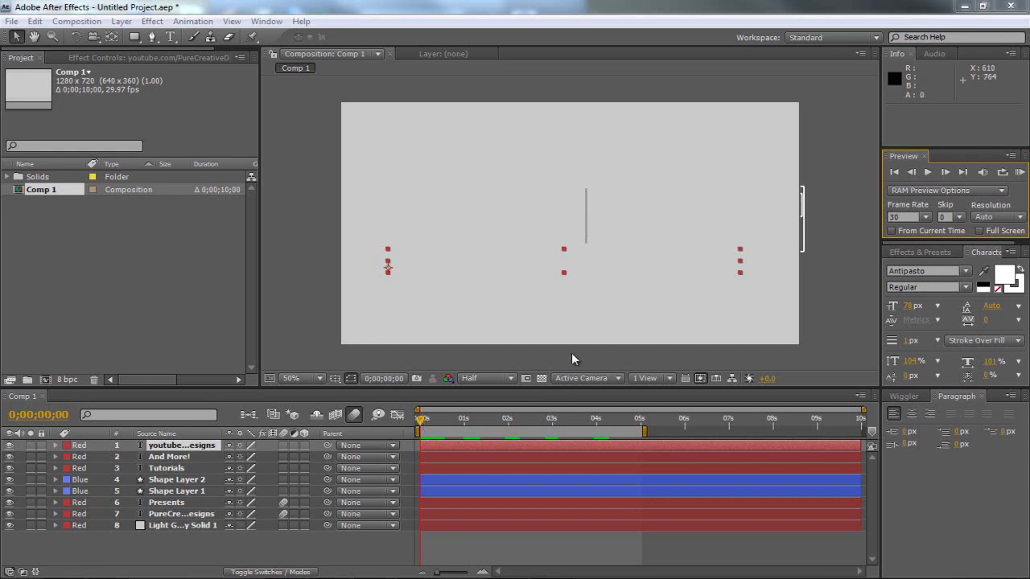
# Preview Comp 1, then create Comp 2 at 1280×720, 29.97 fps, 10 seconds long.
pyautogui.click(1019, 172)
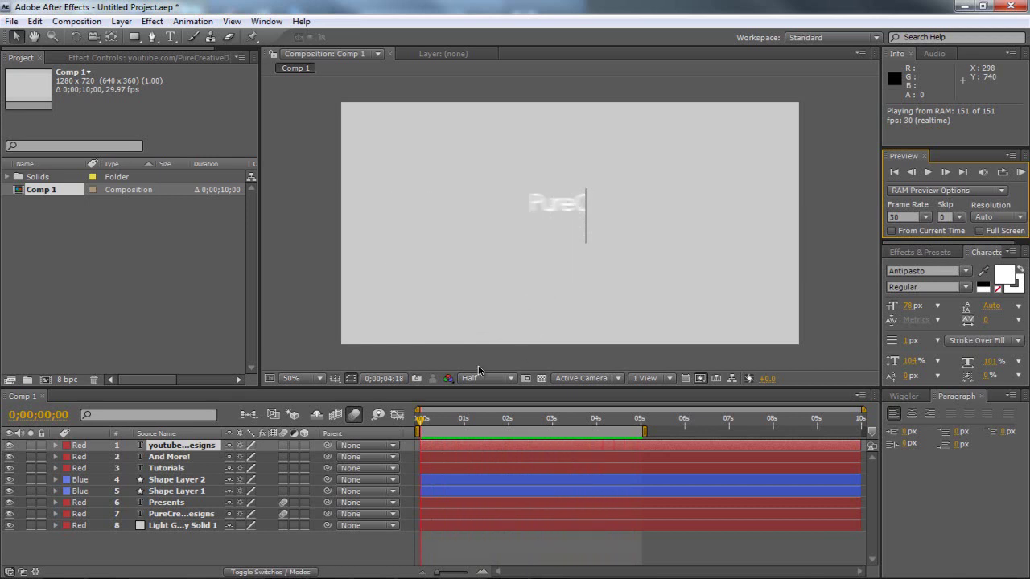
pyautogui.moveTo(434, 424); pyautogui.dragTo(420, 421)
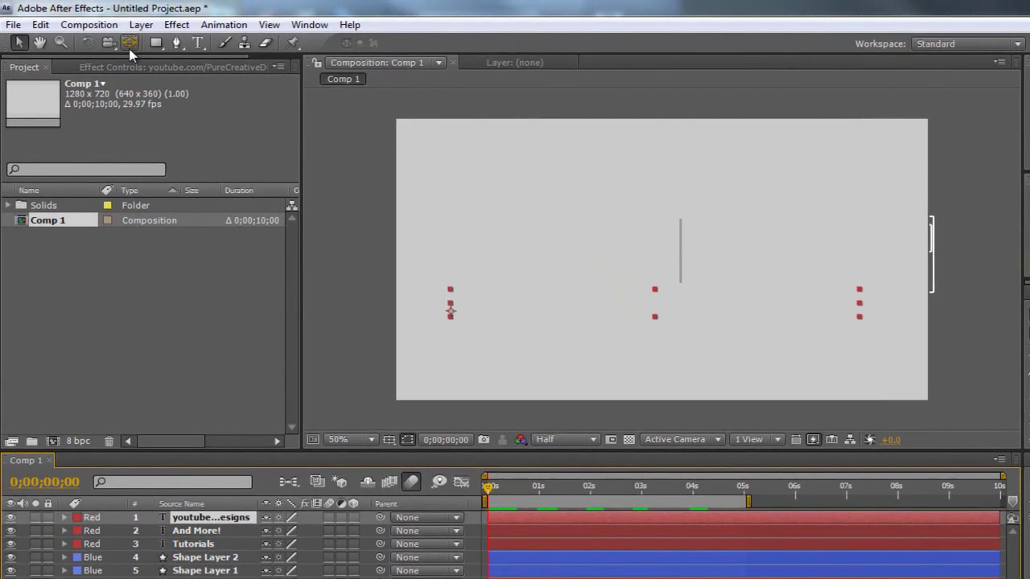
pyautogui.click(80, 21)
pyautogui.click(129, 44)
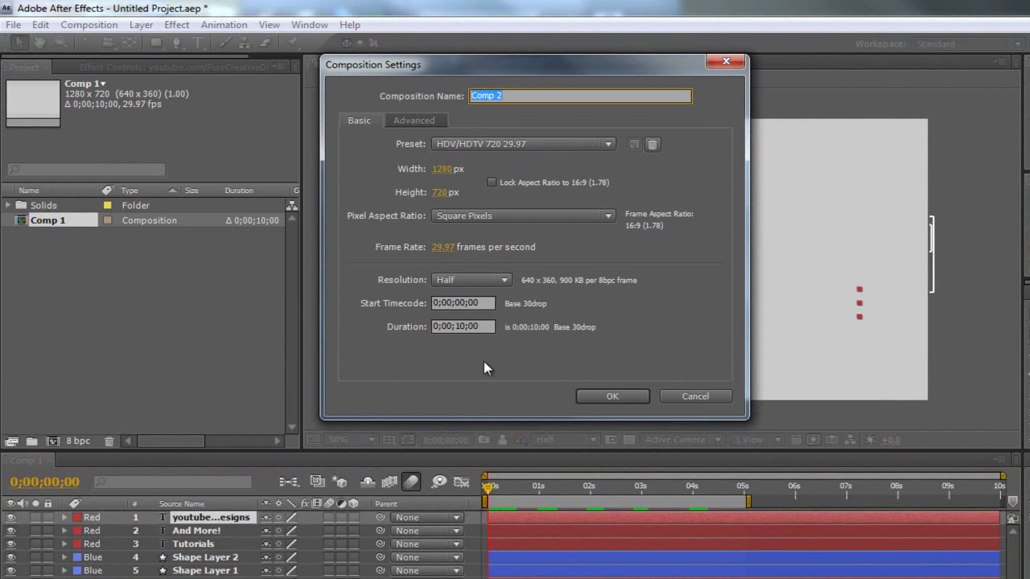
pyautogui.doubleClick(465, 327)
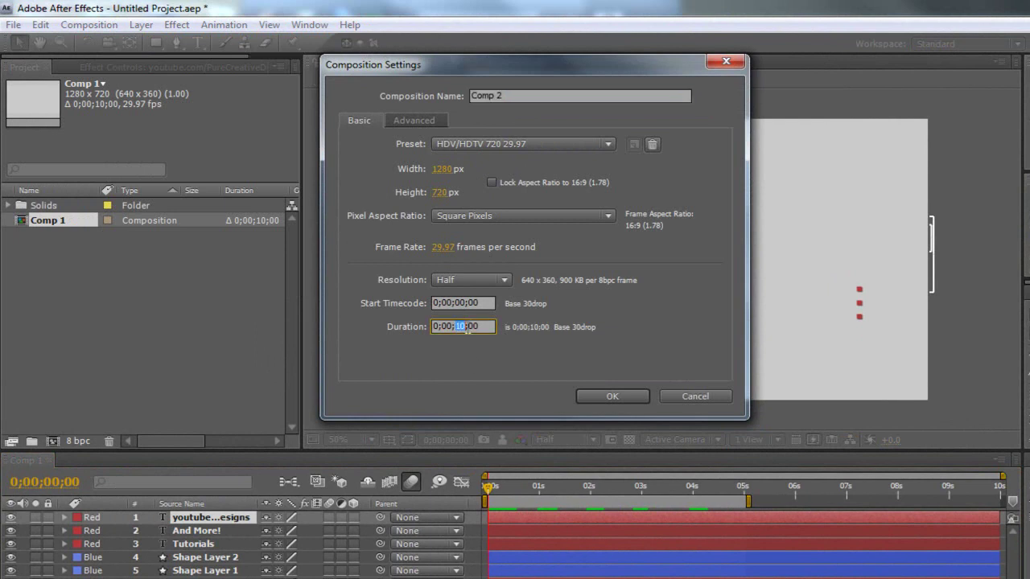
pyautogui.click(613, 396)
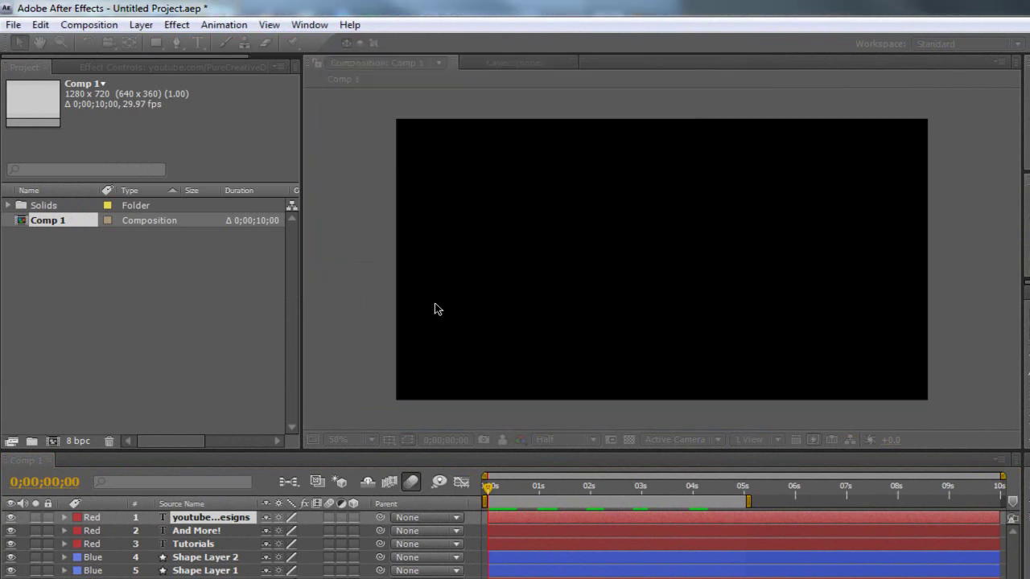
# Add a comp-sized 1280×720 solid coloured CFCFCF, copying that hex value for later.
pyautogui.click(140, 24)
pyautogui.moveTo(149, 48)
pyautogui.click(430, 65)
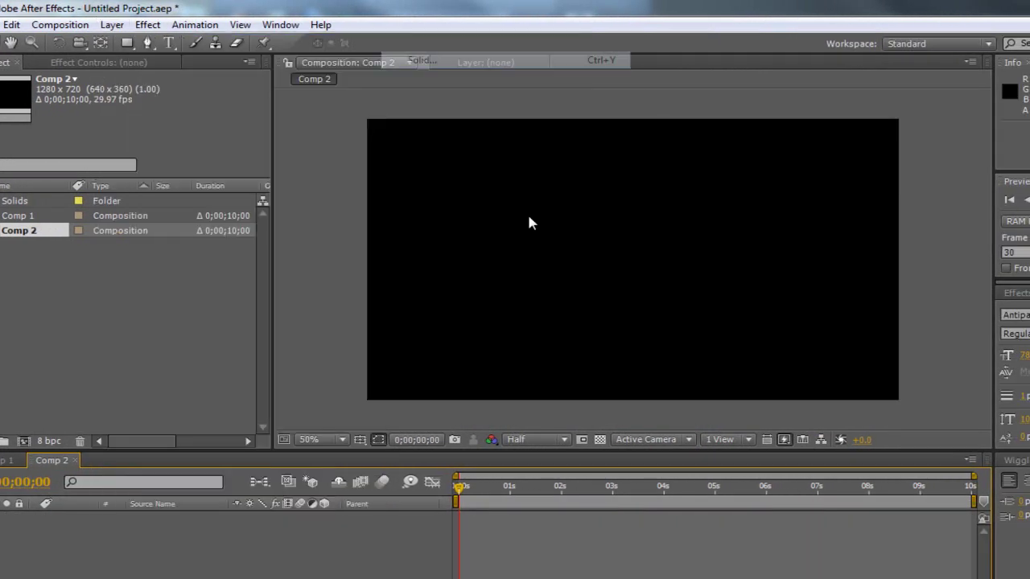
pyautogui.click(517, 348)
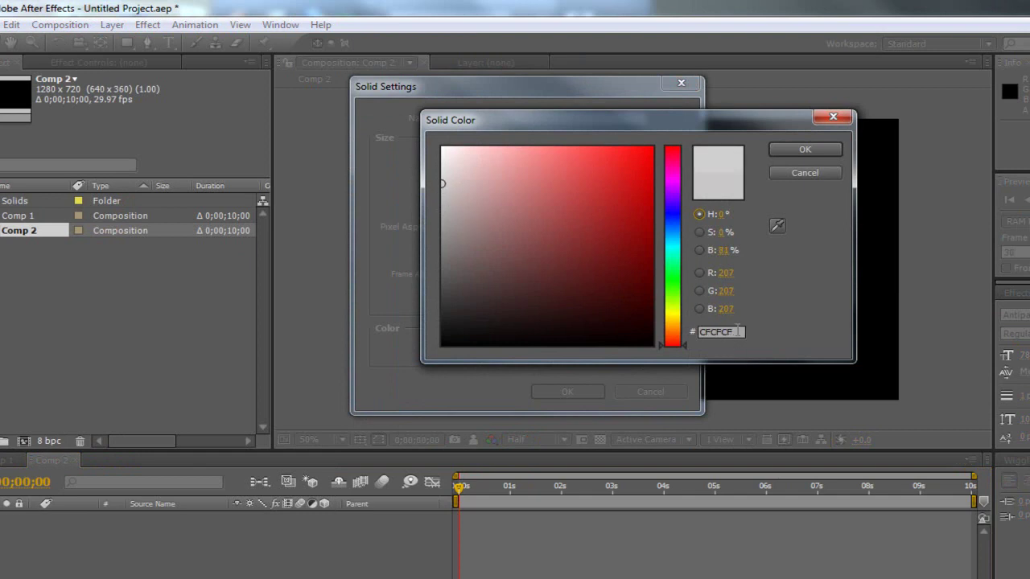
pyautogui.moveTo(737, 332); pyautogui.dragTo(702, 332)
pyautogui.hotkey('ctrl', 'c')
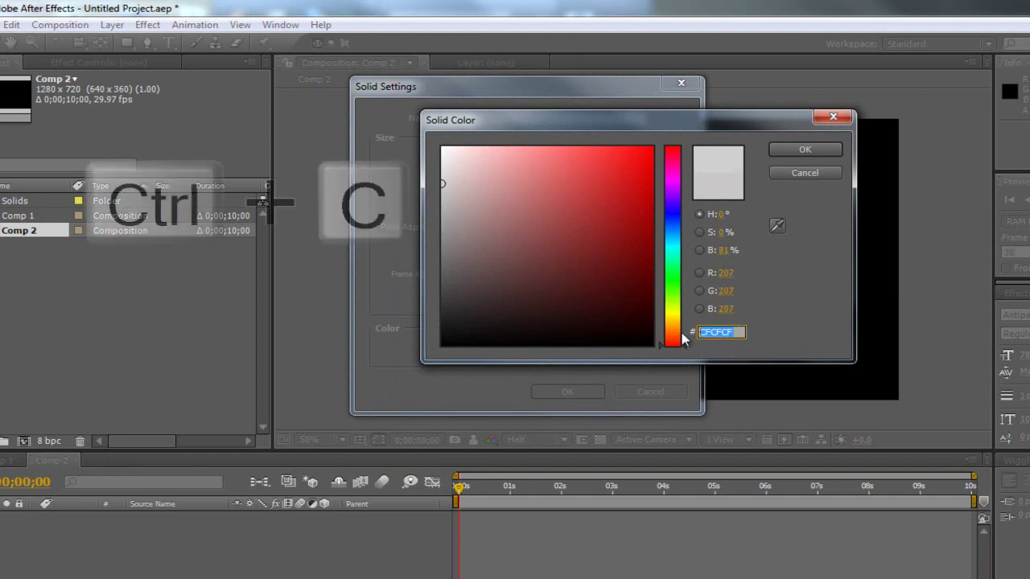
pyautogui.click(803, 151)
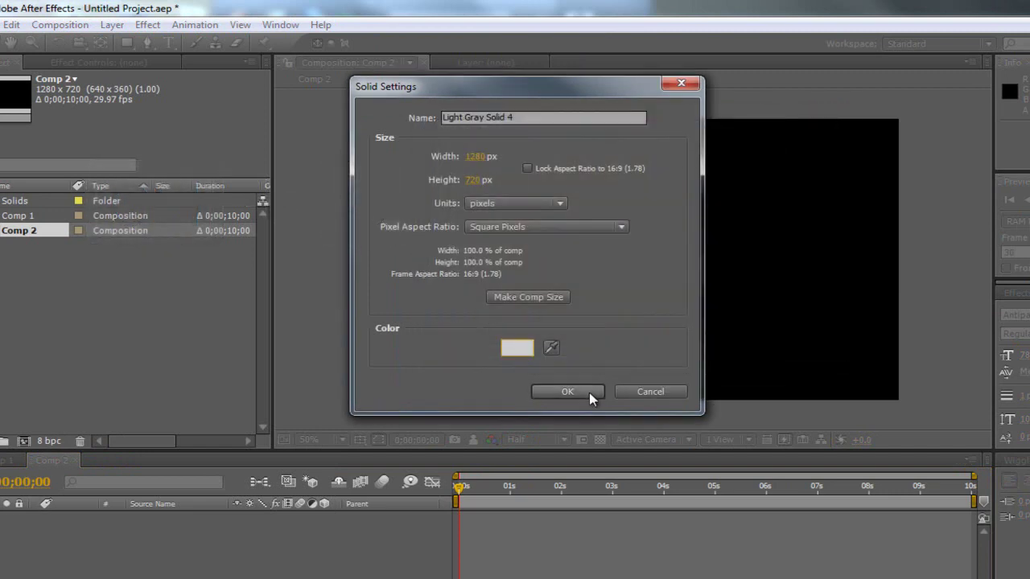
pyautogui.click(532, 296)
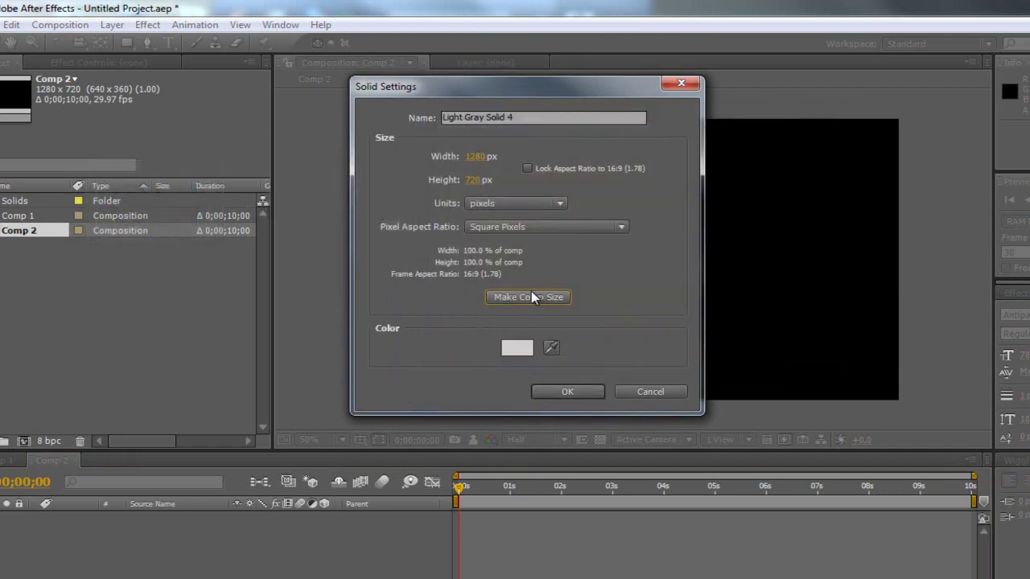
pyautogui.click(571, 392)
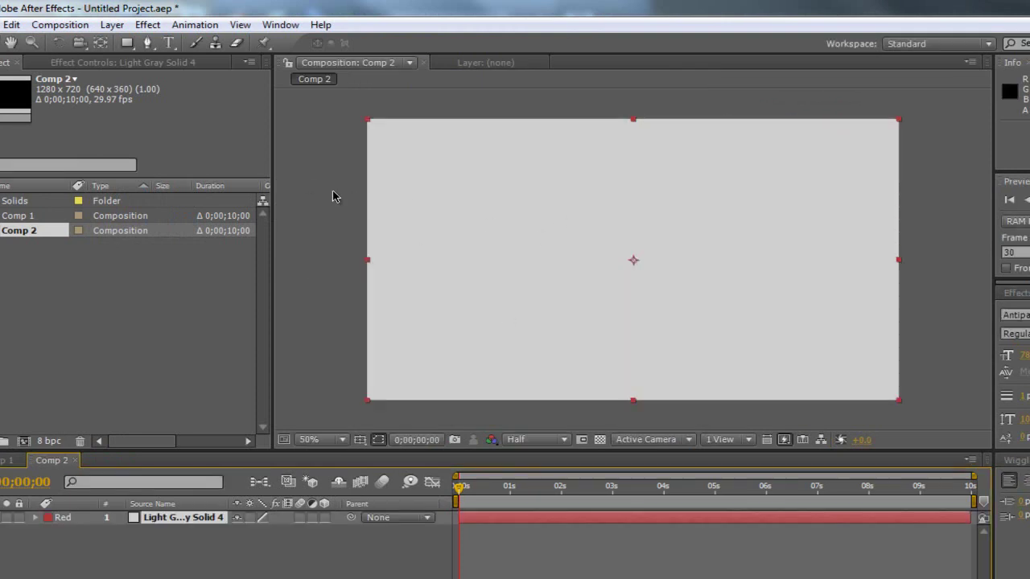
# Add a text layer reading 'PureCreativeDesigns' and nudge it slightly up and left.
pyautogui.click(314, 170)
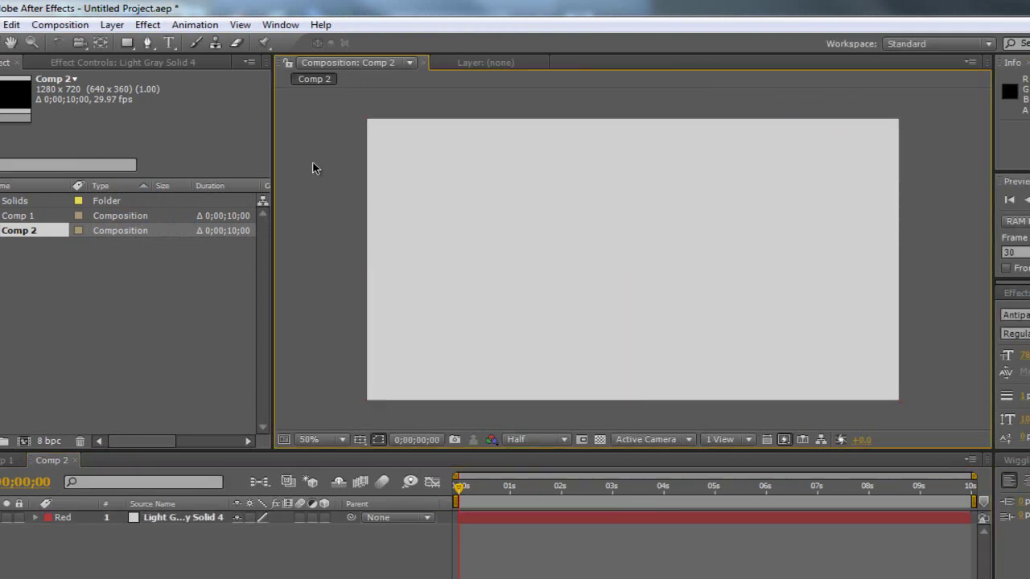
pyautogui.click(168, 44)
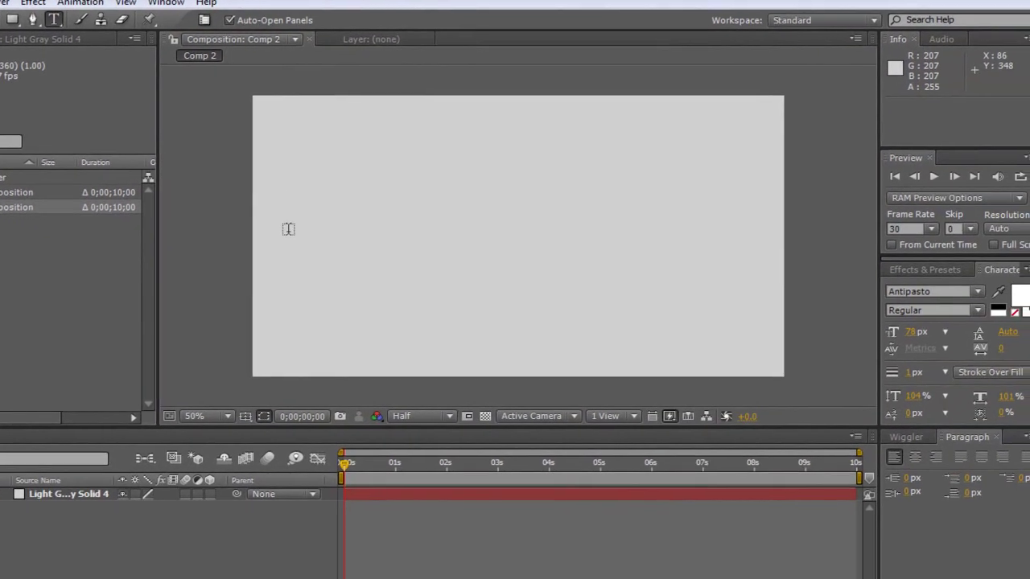
pyautogui.click(402, 252)
pyautogui.write('Pure')
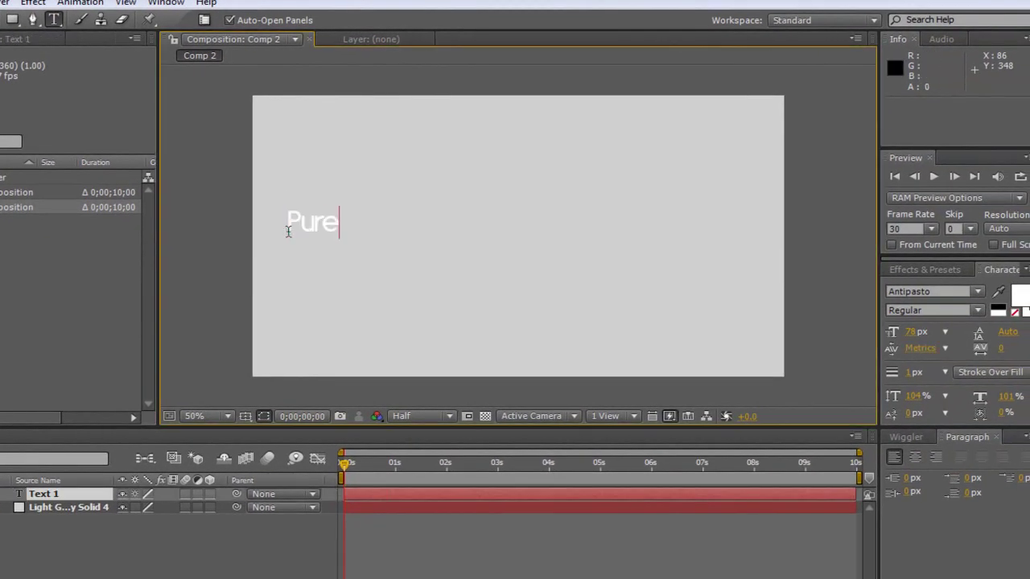
pyautogui.write('Crea')
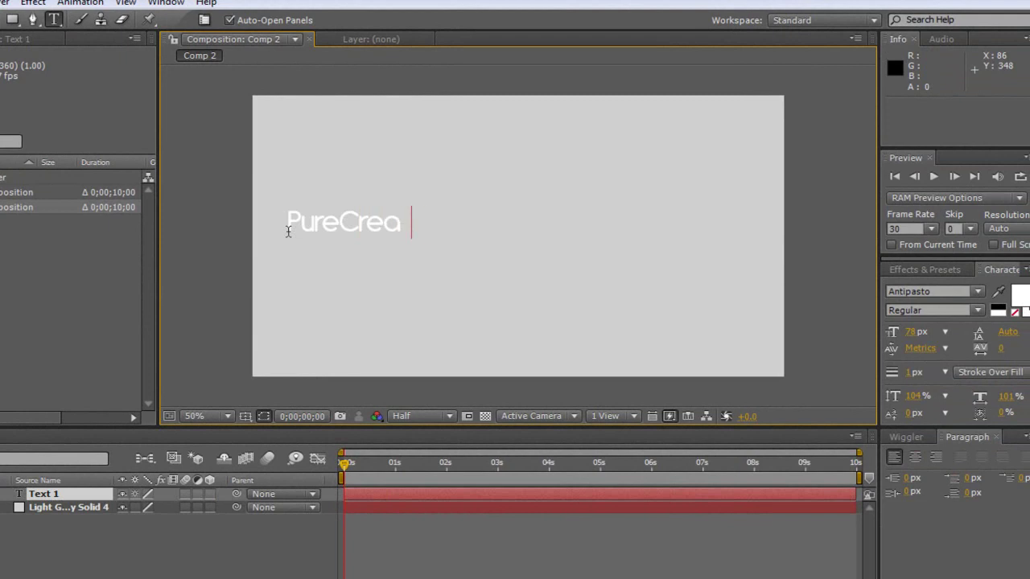
pyautogui.write('tiveDesi')
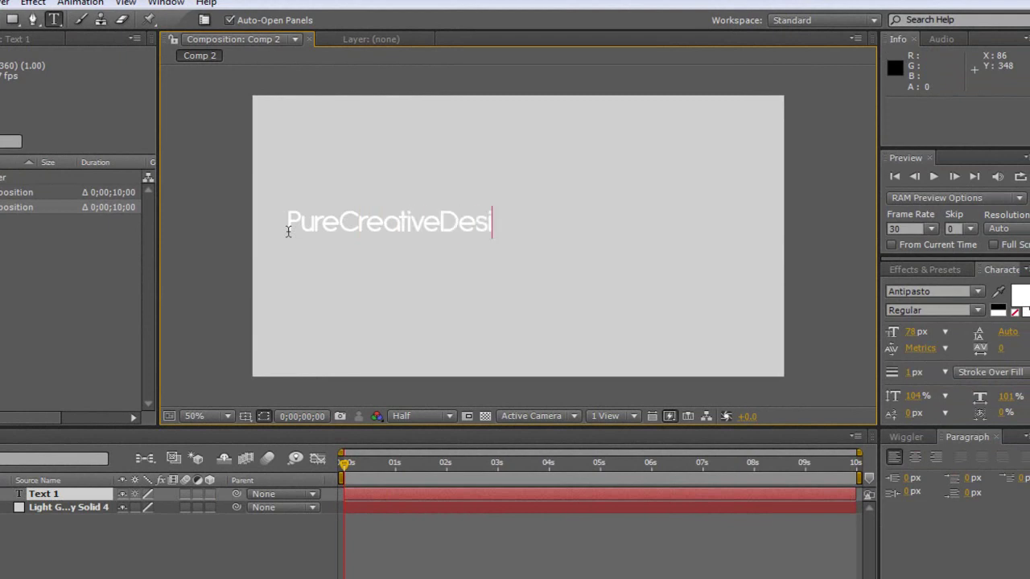
pyautogui.write('gns')
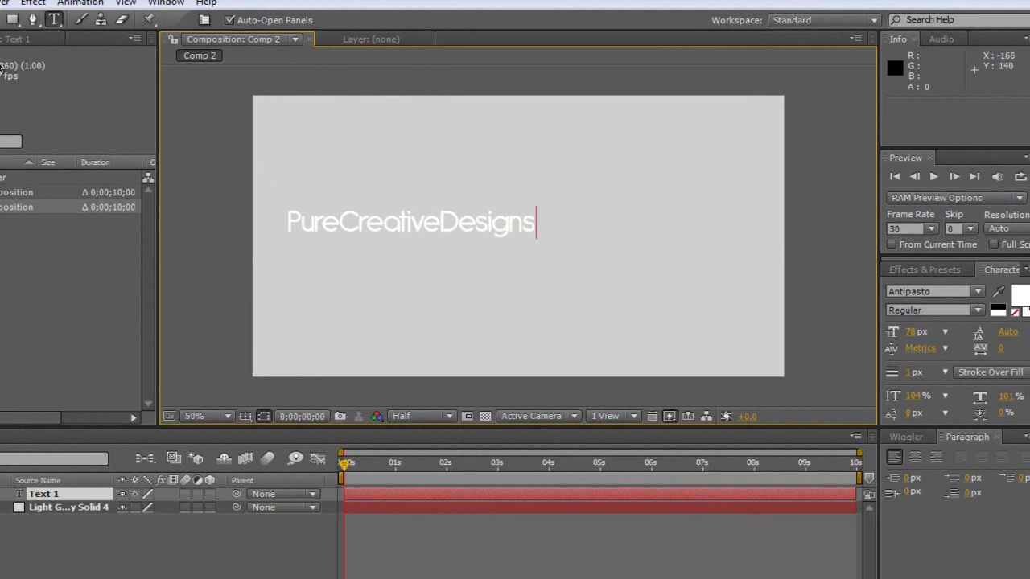
pyautogui.click(12, 20)
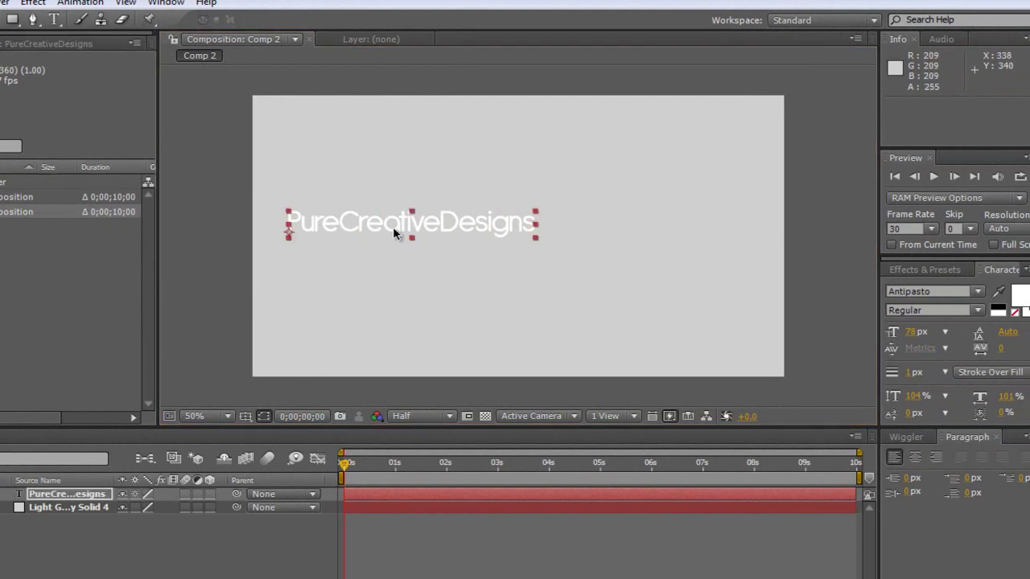
pyautogui.moveTo(392, 227)
pyautogui.mouseDown()
pyautogui.moveTo(386, 219)
pyautogui.moveTo(383, 230)
pyautogui.mouseUp()
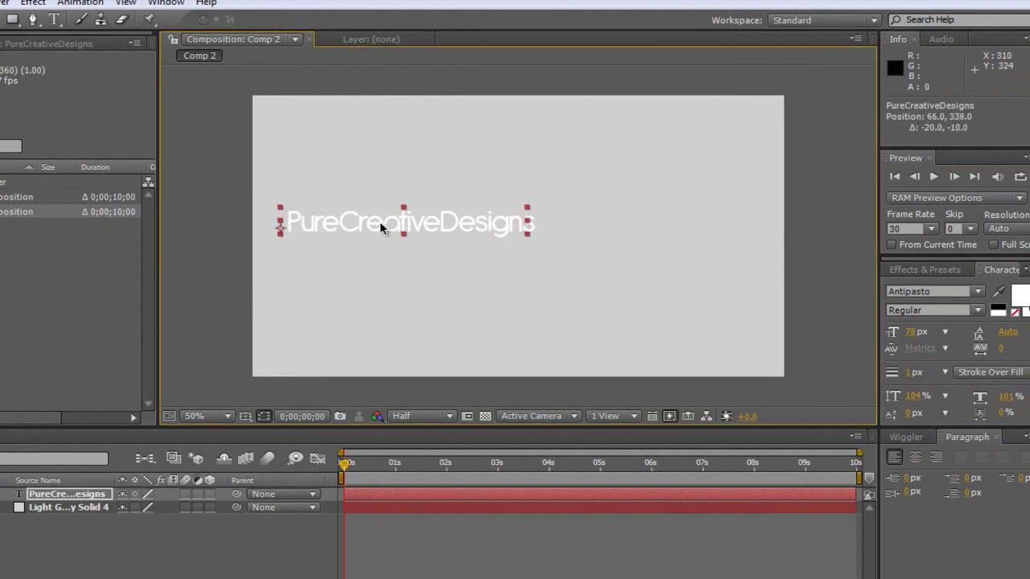
pyautogui.click(227, 228)
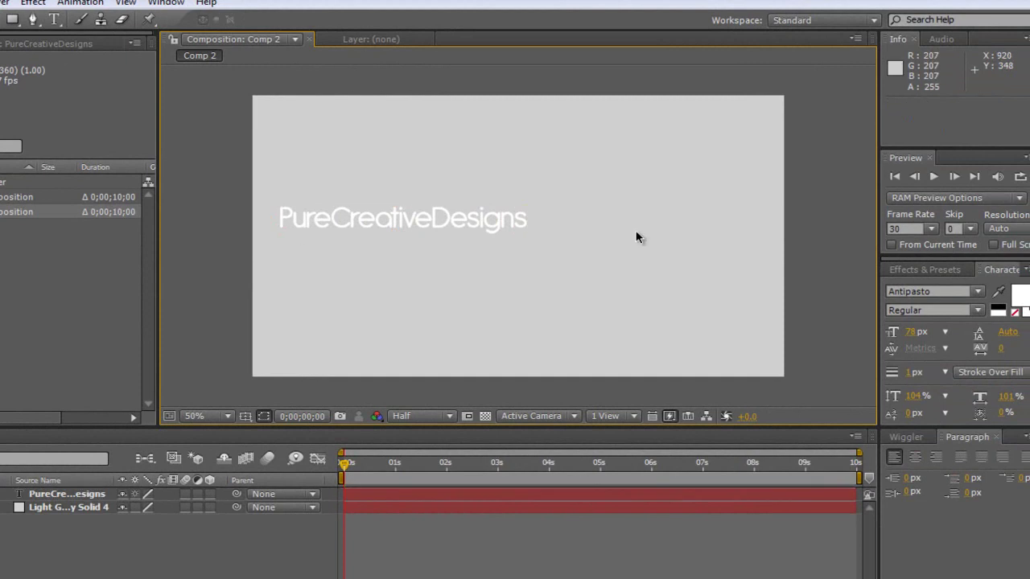
# Add a 'Presents' text layer and place it under the end of 'Designs'.
pyautogui.click(54, 19)
pyautogui.click(388, 258)
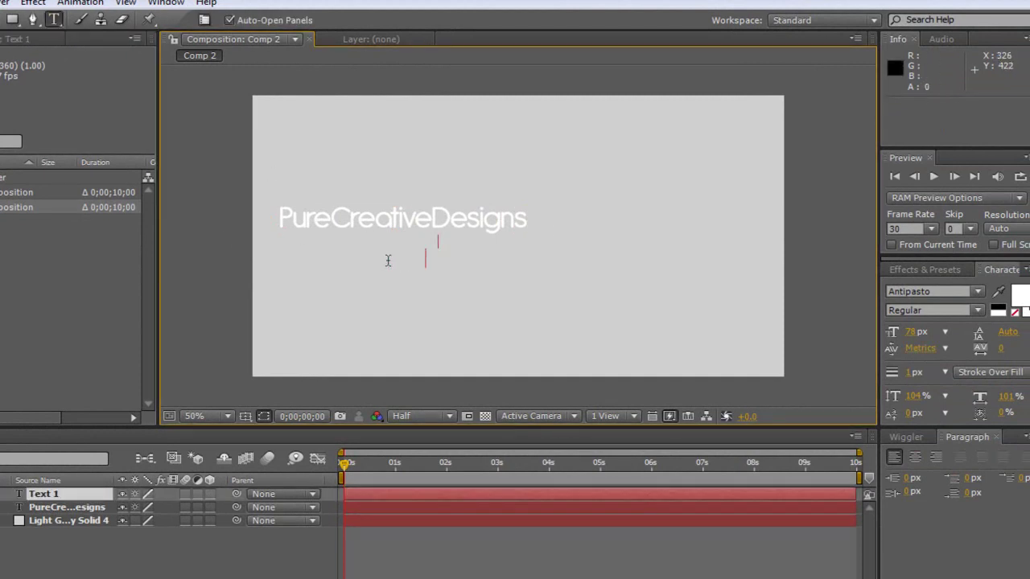
pyautogui.write('Presents')
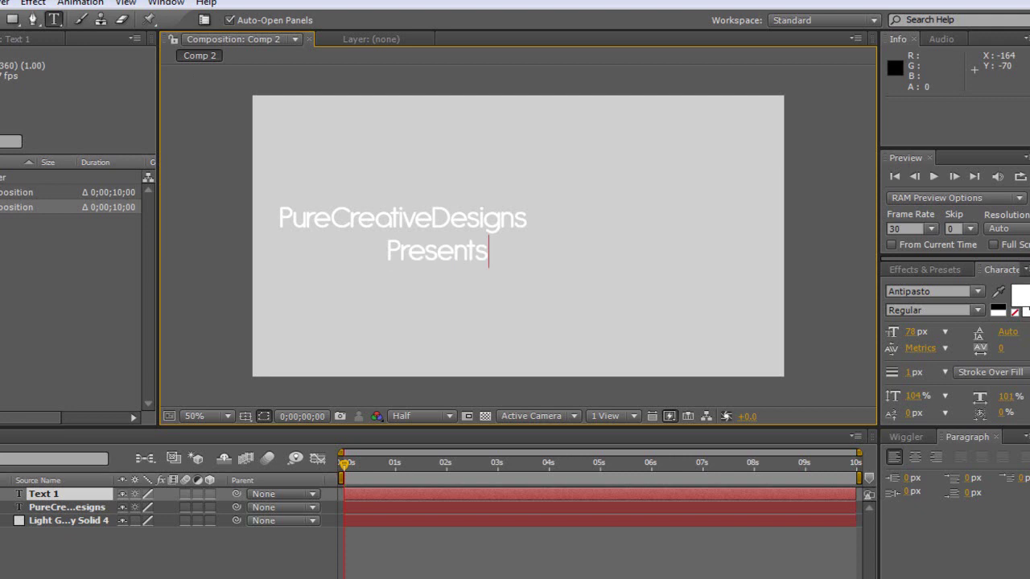
pyautogui.press('KP_Enter')
pyautogui.moveTo(476, 255); pyautogui.dragTo(513, 249)
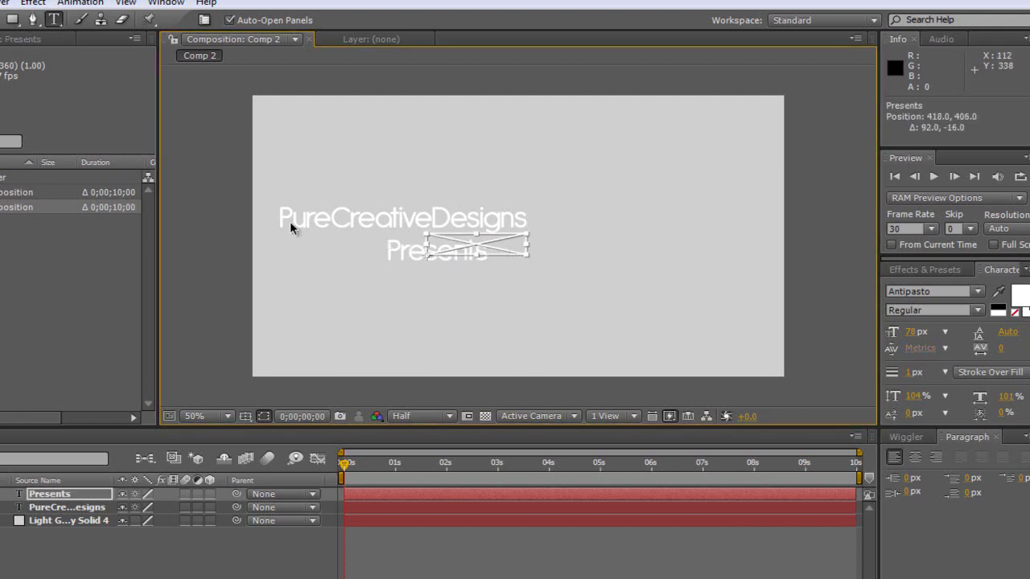
pyautogui.press('v')
pyautogui.click(225, 218)
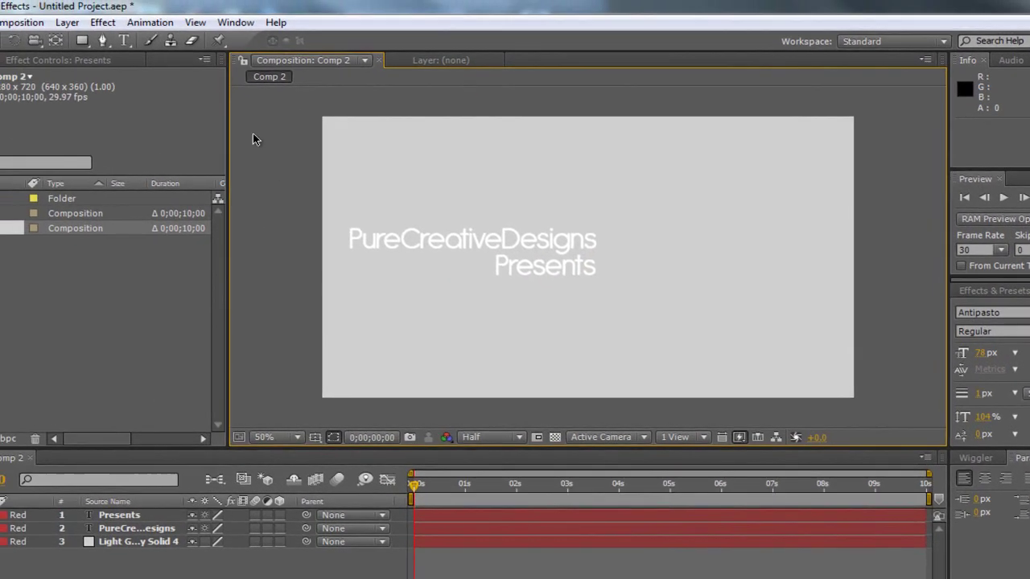
# Draw a rectangle right of the text and fill it with pasted CFCFCF.
pyautogui.click(83, 42)
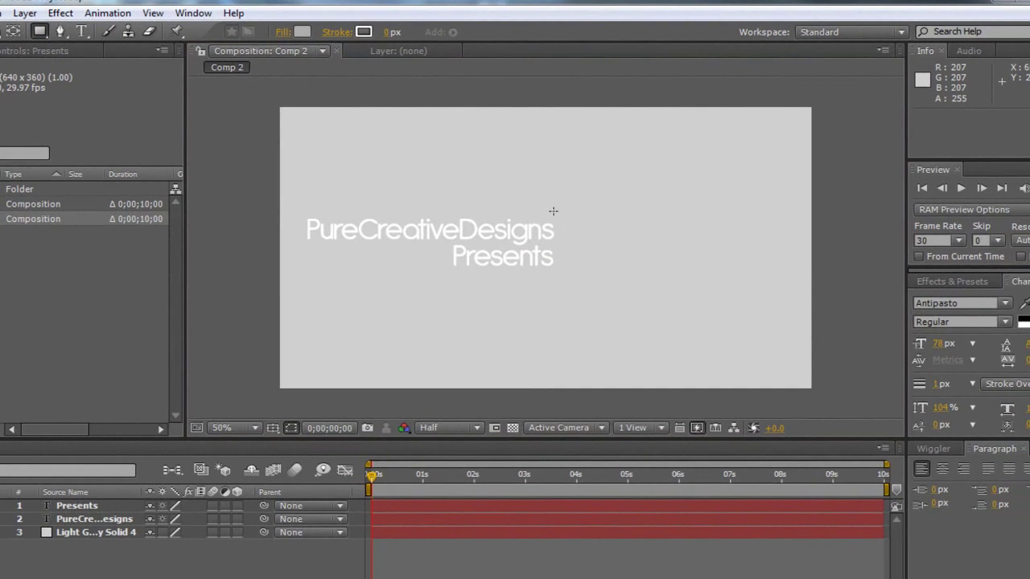
pyautogui.moveTo(553, 210); pyautogui.dragTo(815, 281)
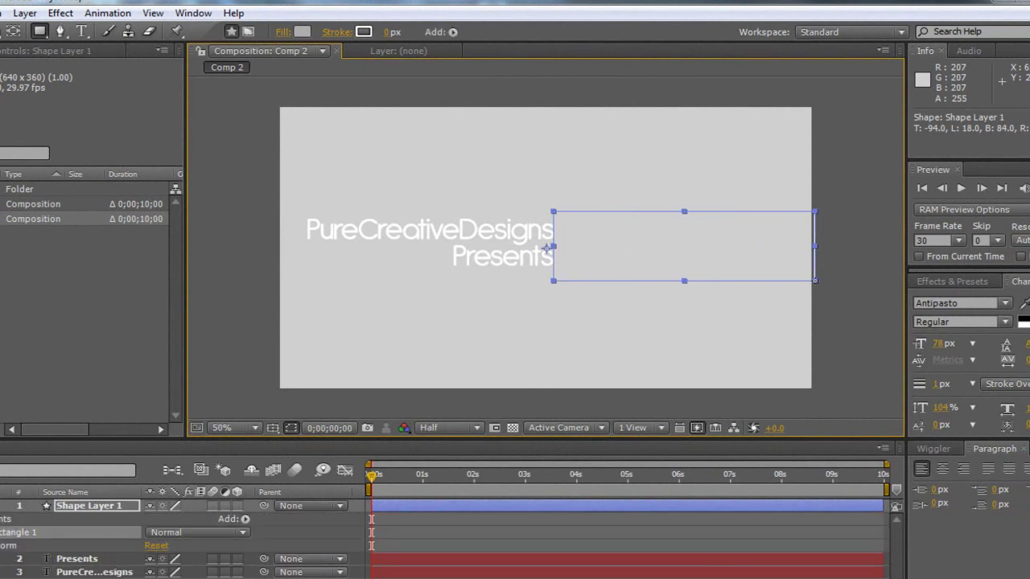
pyautogui.click(302, 32)
pyautogui.click(633, 320)
pyautogui.write('ACACAC')
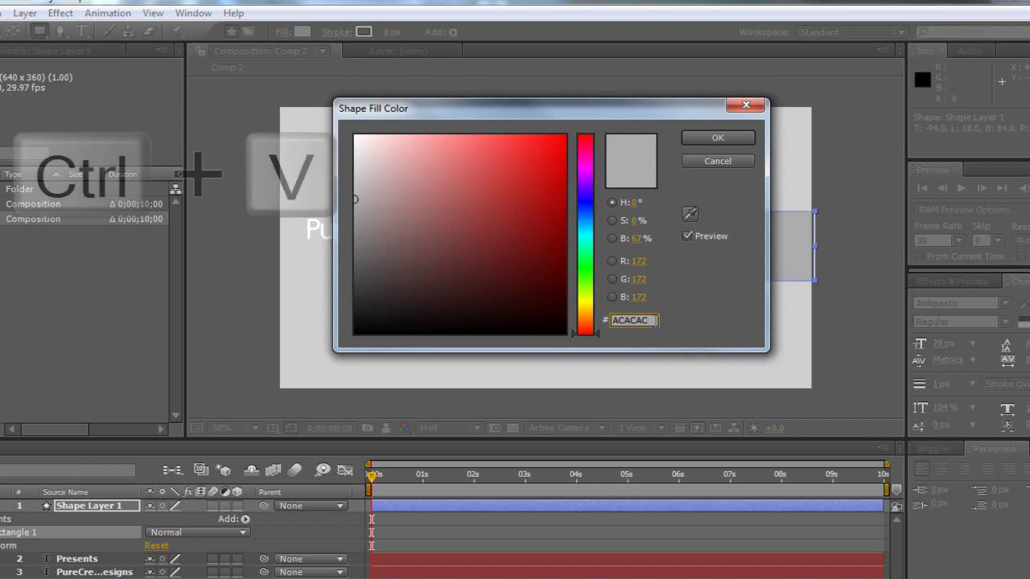
pyautogui.click(700, 140)
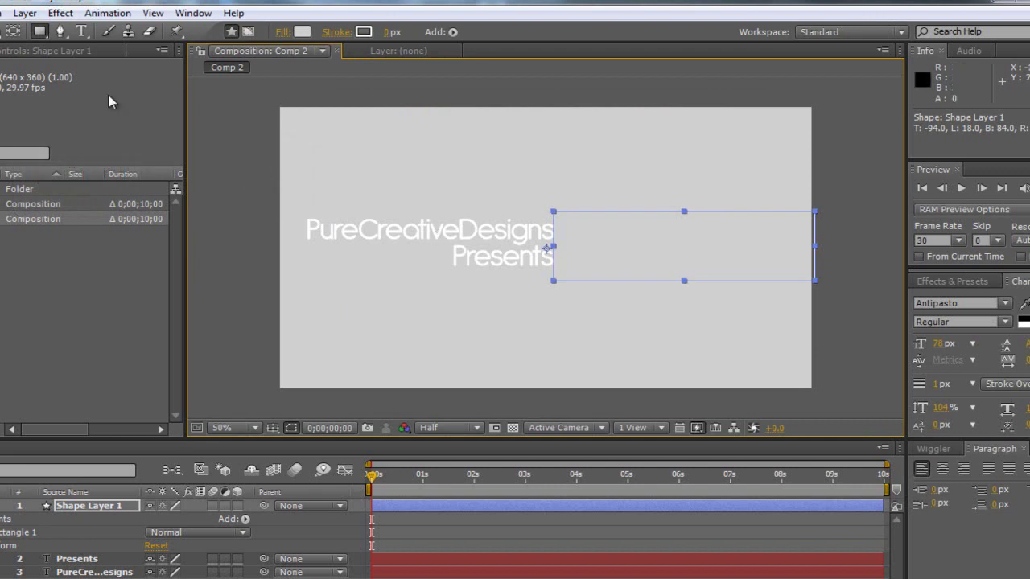
pyautogui.click(249, 224)
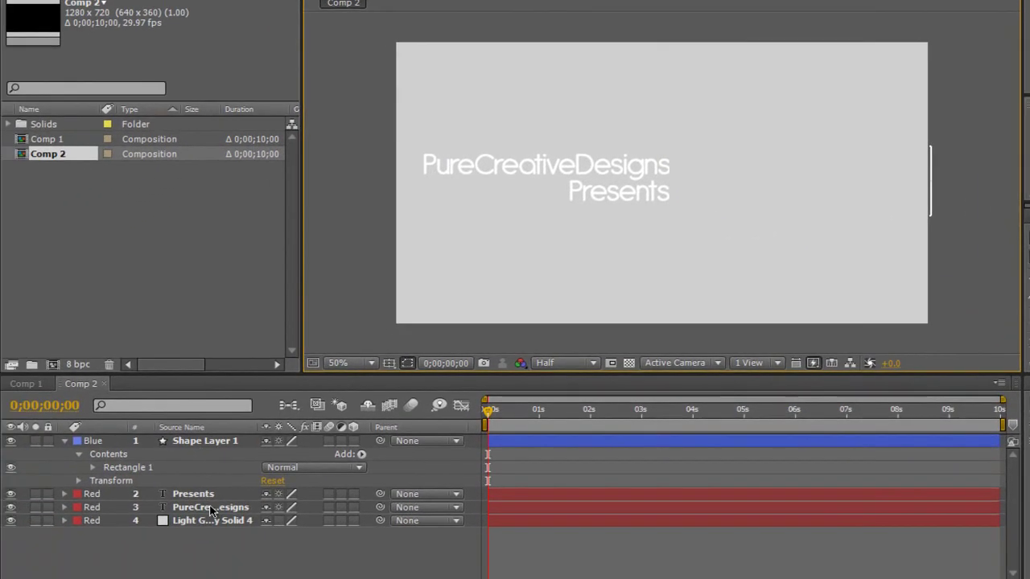
# Select the PureCreativeDesigns and Presents layers, then collapse Shape Layer 1's properties.
pyautogui.click(210, 509)
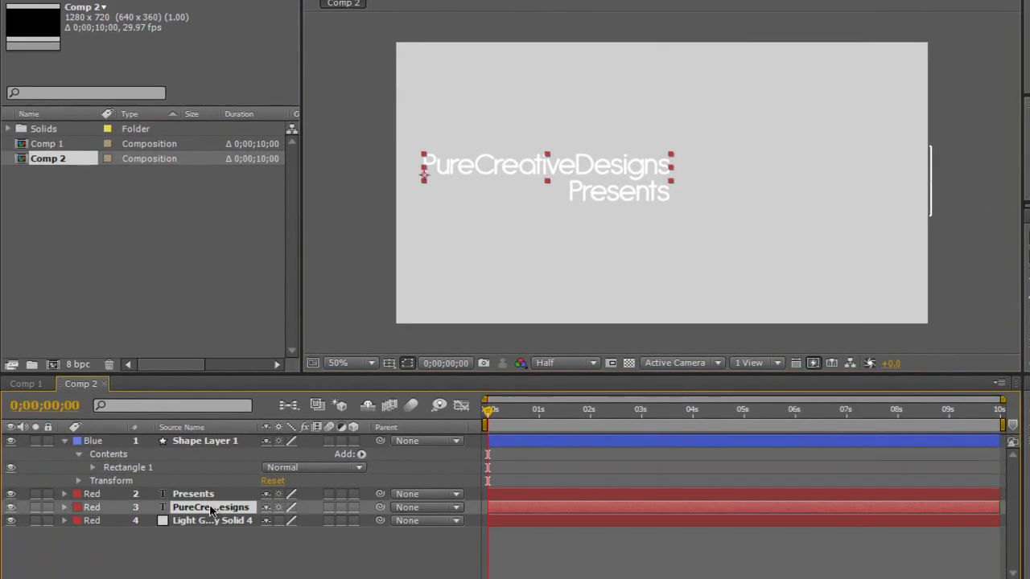
pyautogui.press('Return')
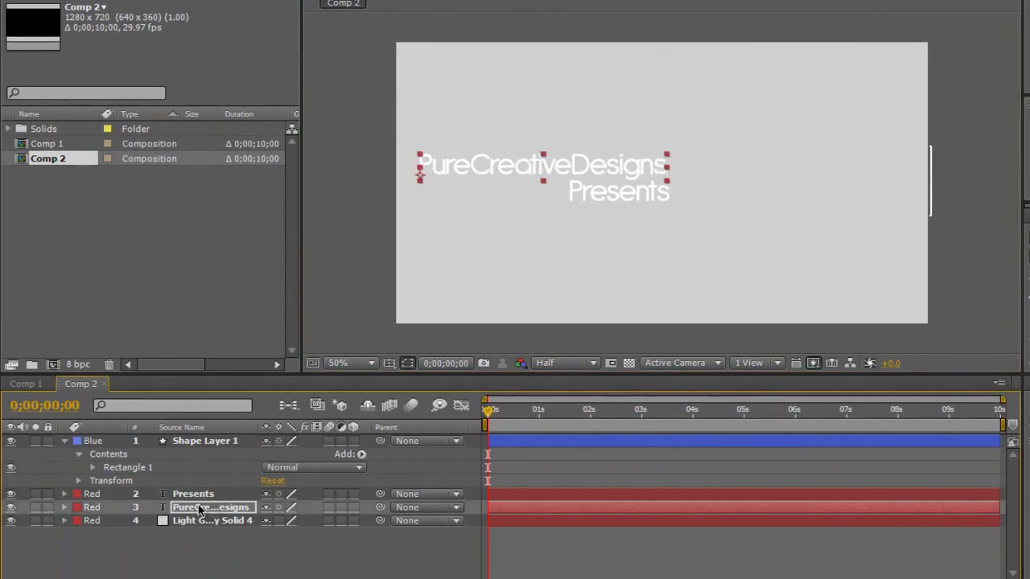
pyautogui.click(195, 496)
pyautogui.press('Return')
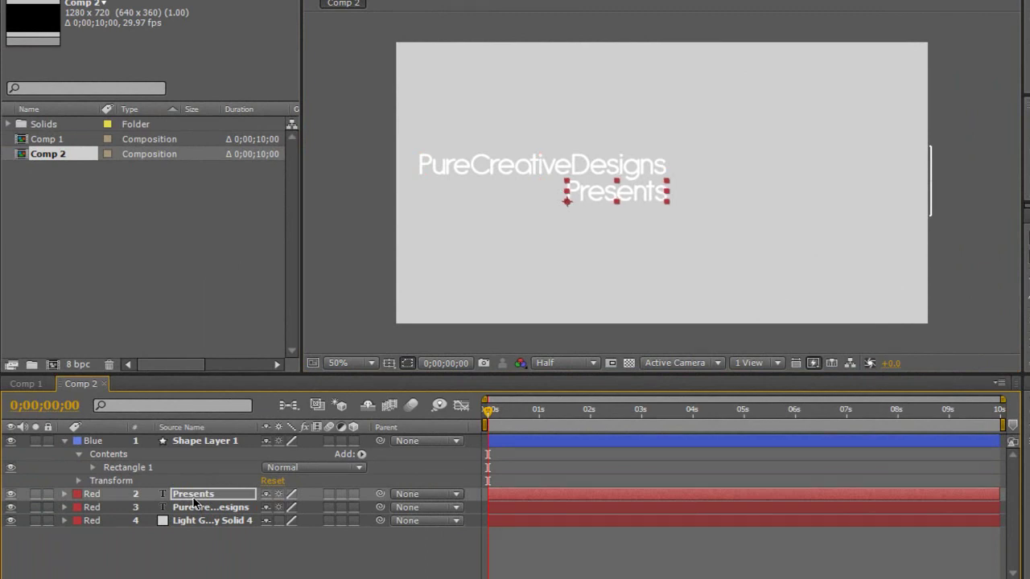
pyautogui.click(662, 156)
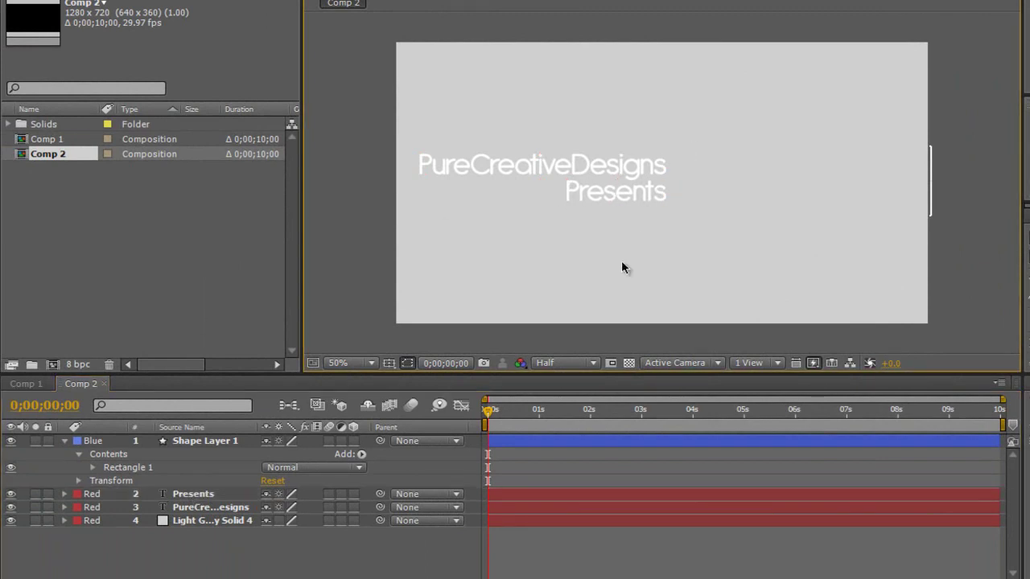
pyautogui.click(64, 445)
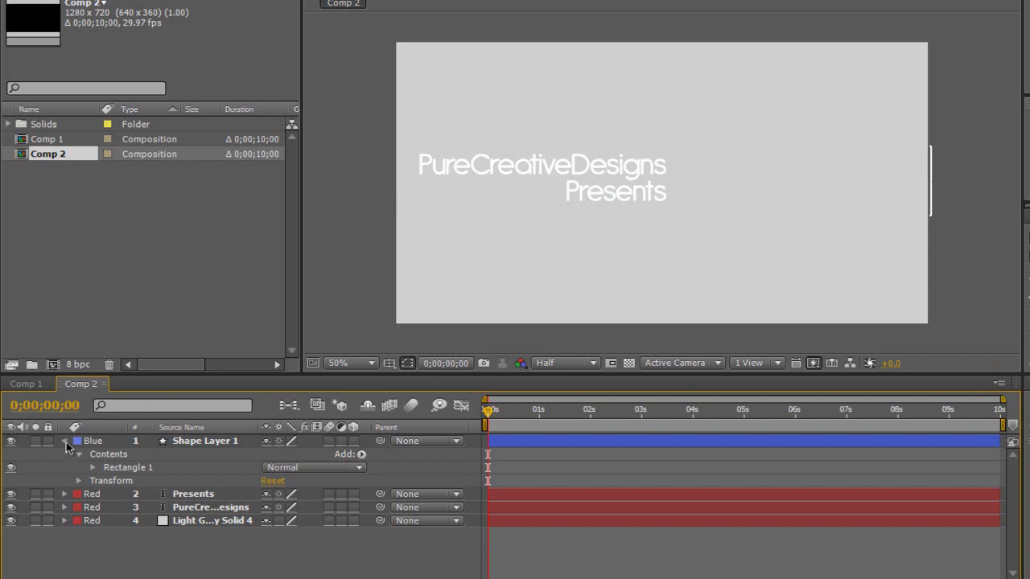
pyautogui.click(65, 442)
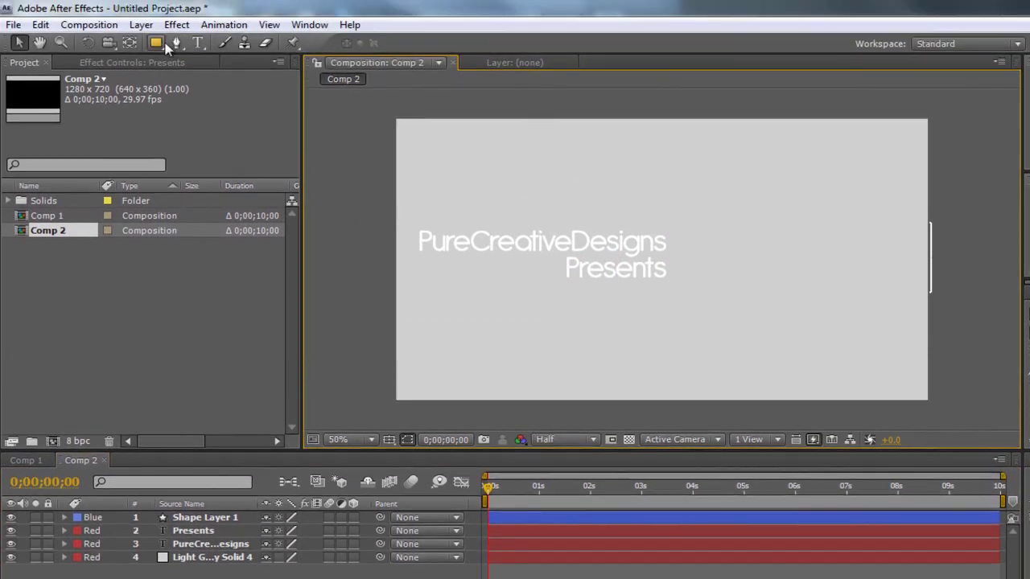
# Set the Rectangle tool's fill to a mid grey (A8A8A8).
pyautogui.click(160, 44)
pyautogui.click(418, 45)
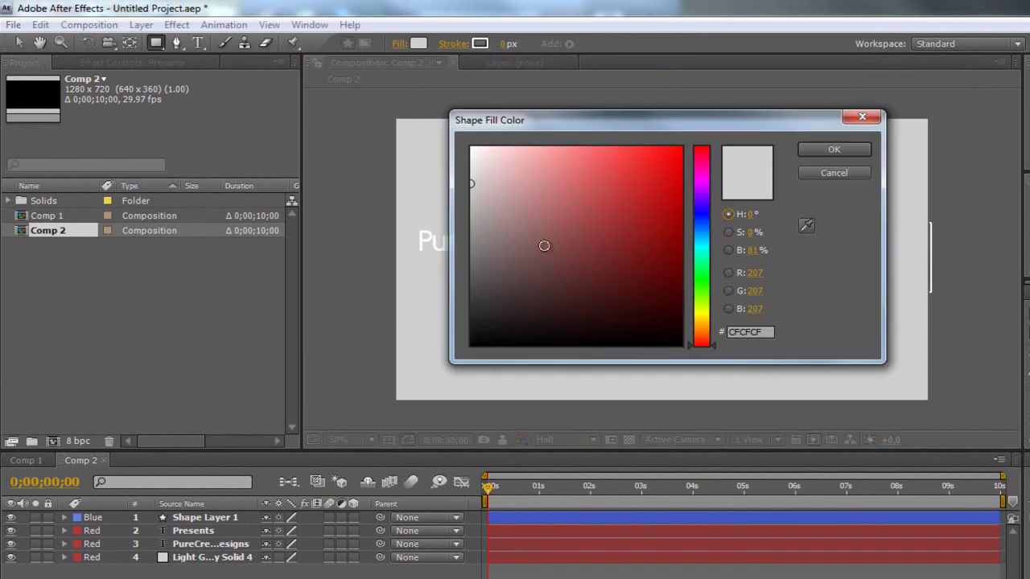
pyautogui.moveTo(372, 190); pyautogui.dragTo(370, 196)
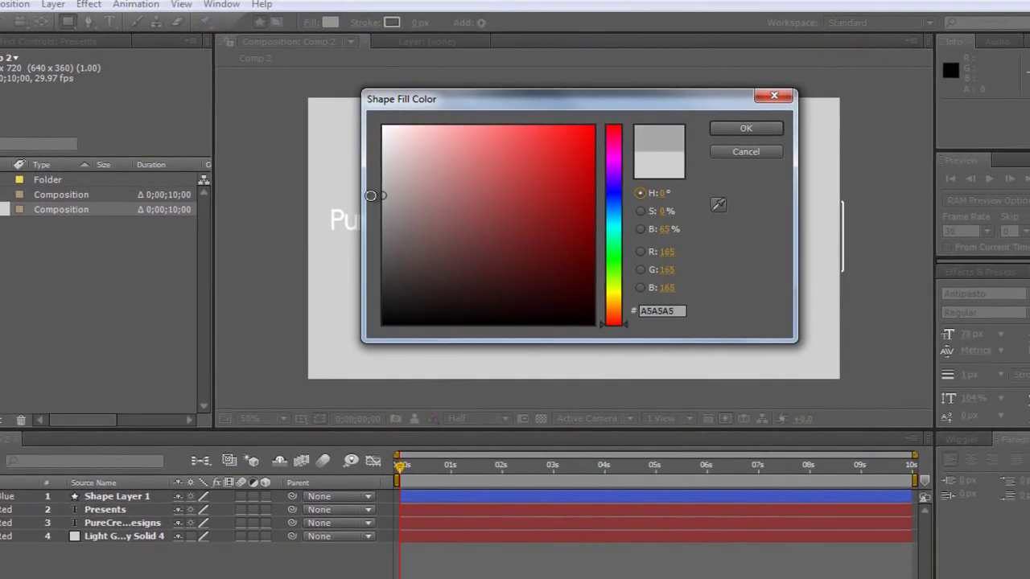
pyautogui.click(734, 129)
# At 200% zoom, draw a tall thin grey bar right of the text.
pyautogui.press('.')
pyautogui.press('.')
pyautogui.press('.')
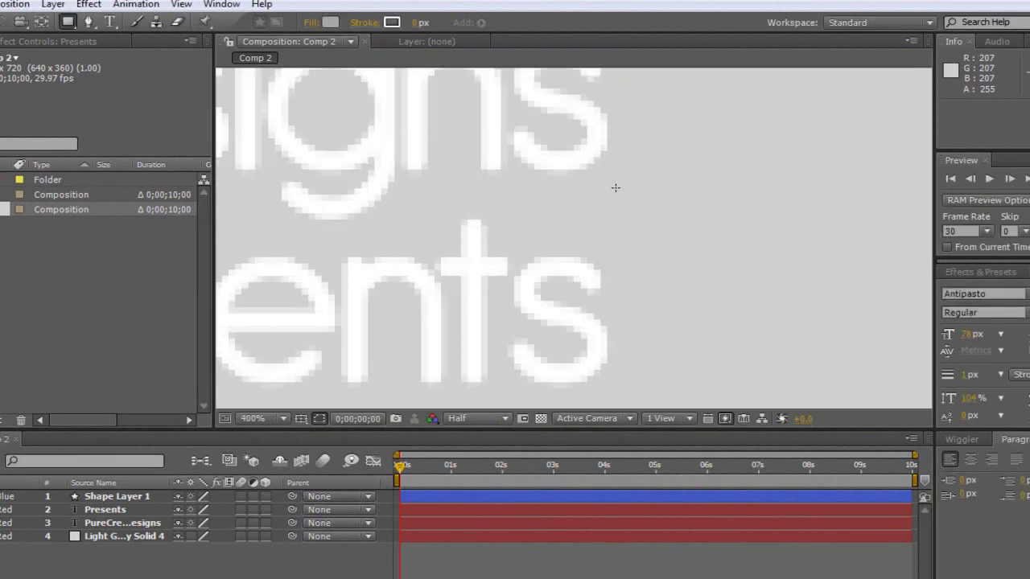
pyautogui.press(',')
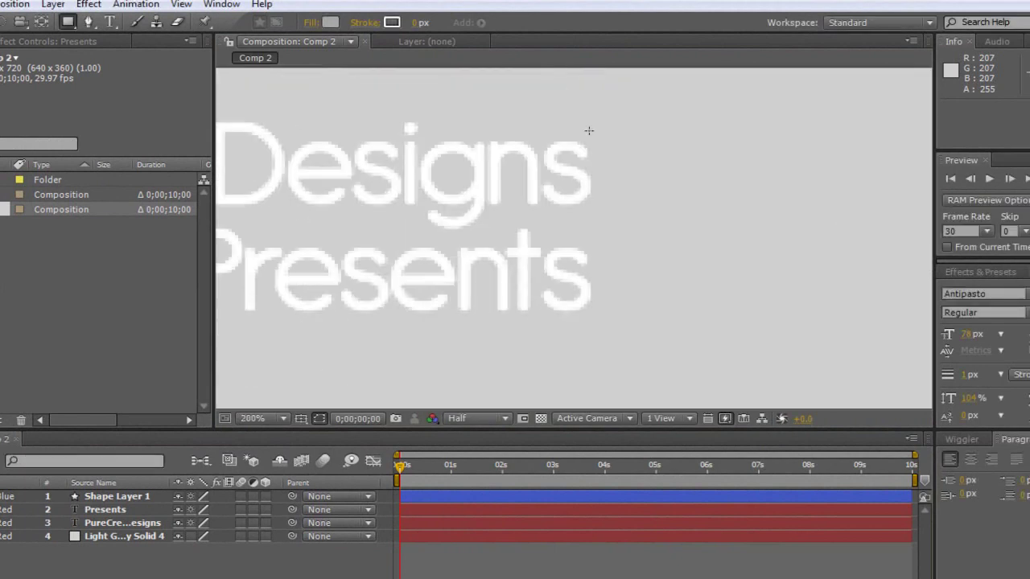
pyautogui.moveTo(592, 86); pyautogui.dragTo(605, 339)
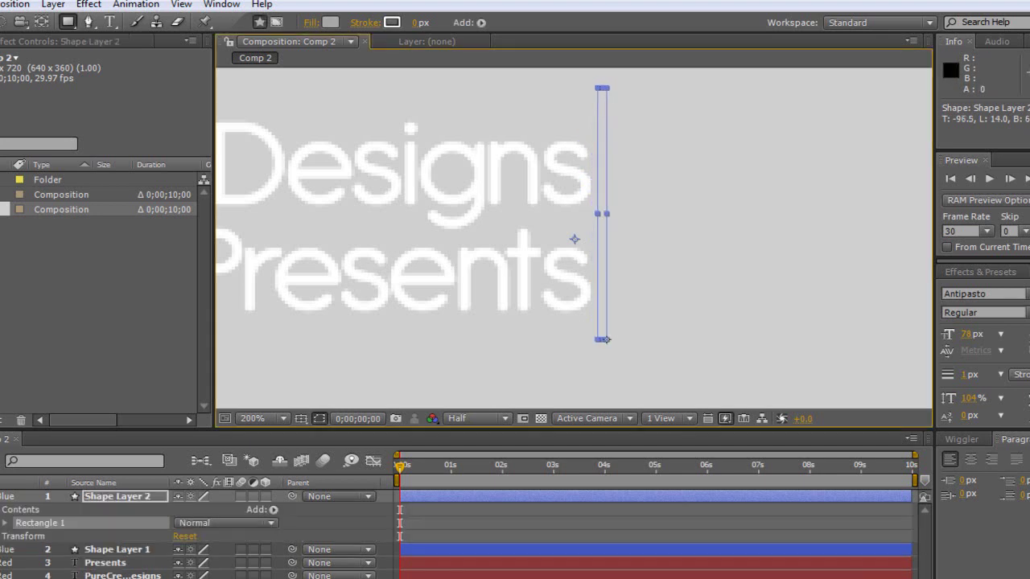
pyautogui.scroll(-6, 593, 128)
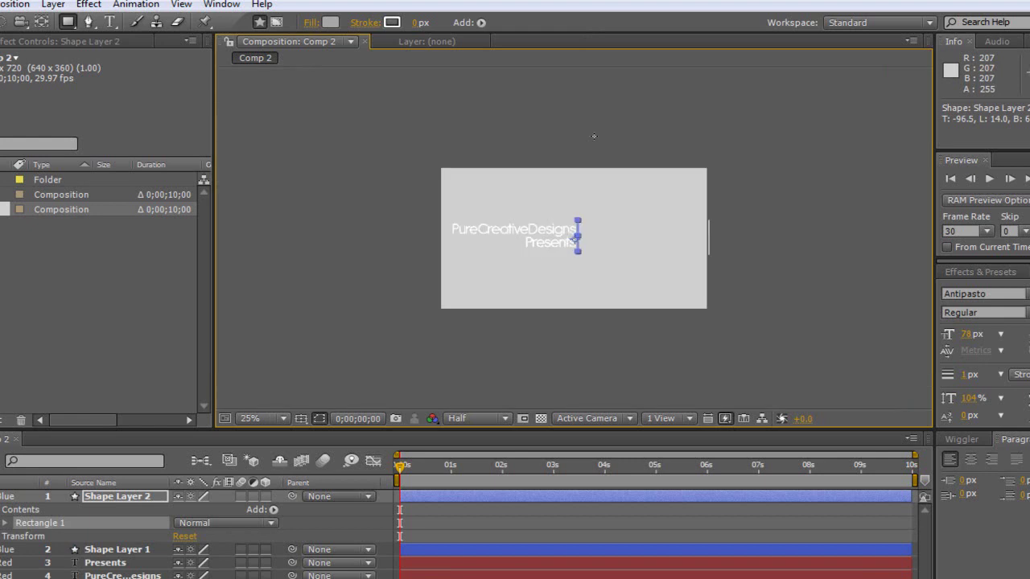
pyautogui.scroll(2, 593, 136)
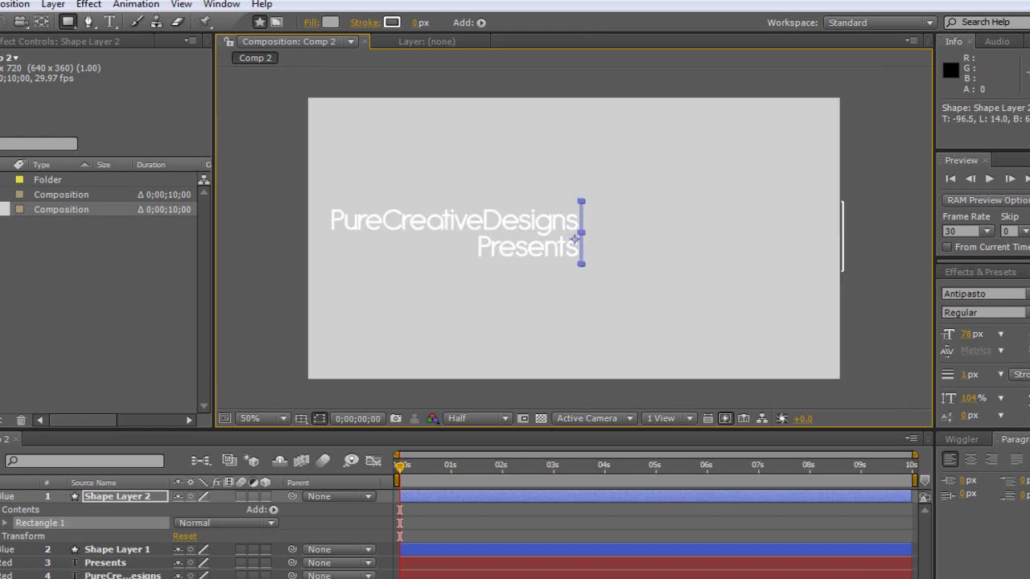
pyautogui.click(262, 205)
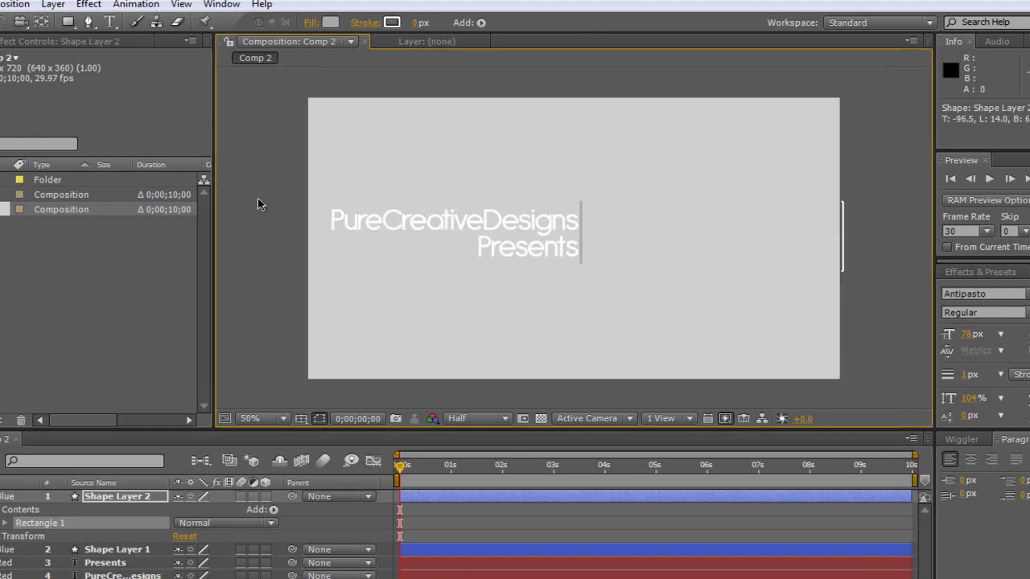
pyautogui.click(583, 247)
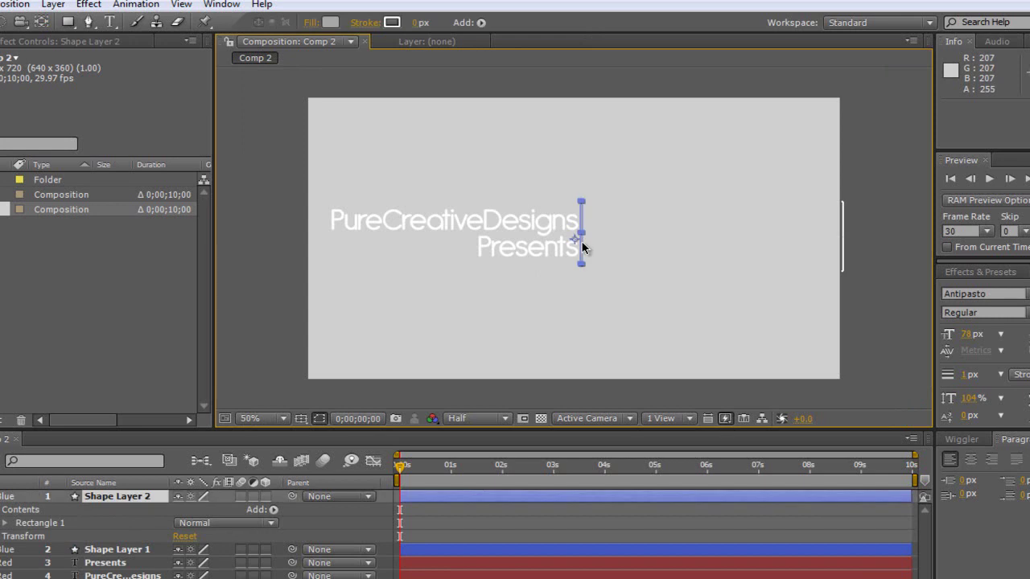
pyautogui.click(303, 196)
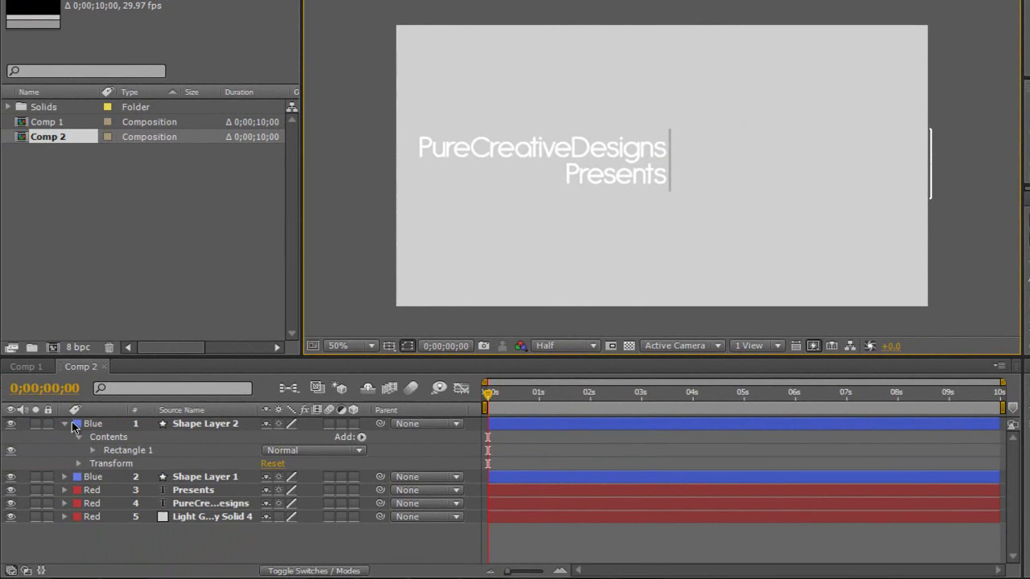
# Keyframe PureCreativeDesigns' Position at 0s with the text moved right of the bar (672,338).
pyautogui.click(65, 423)
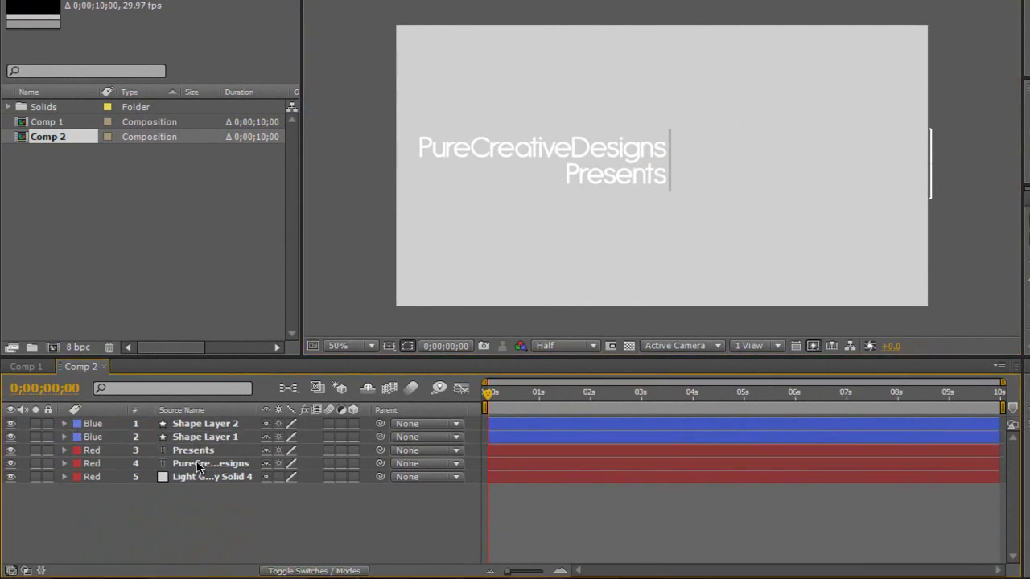
pyautogui.click(198, 467)
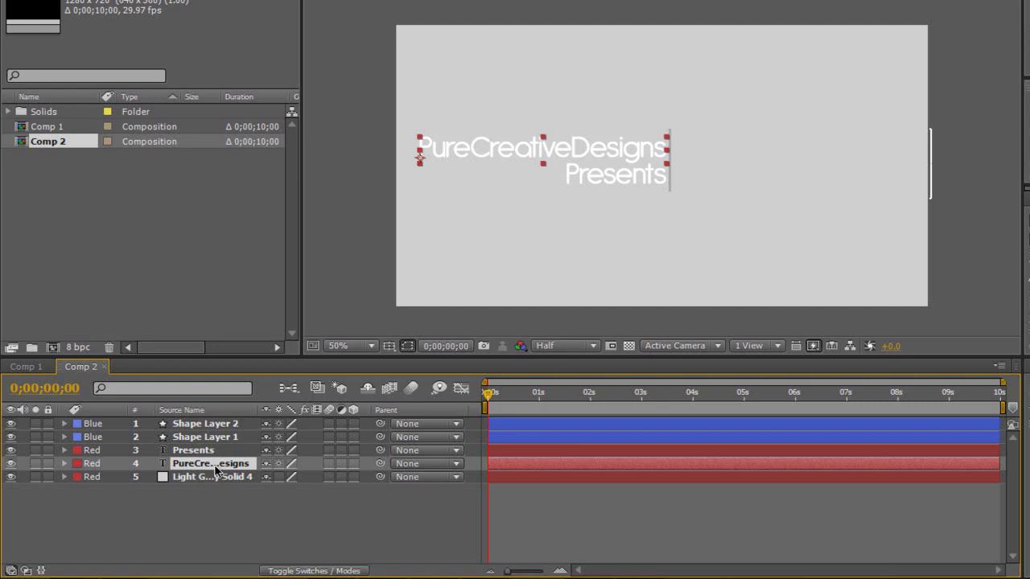
pyautogui.press('p')
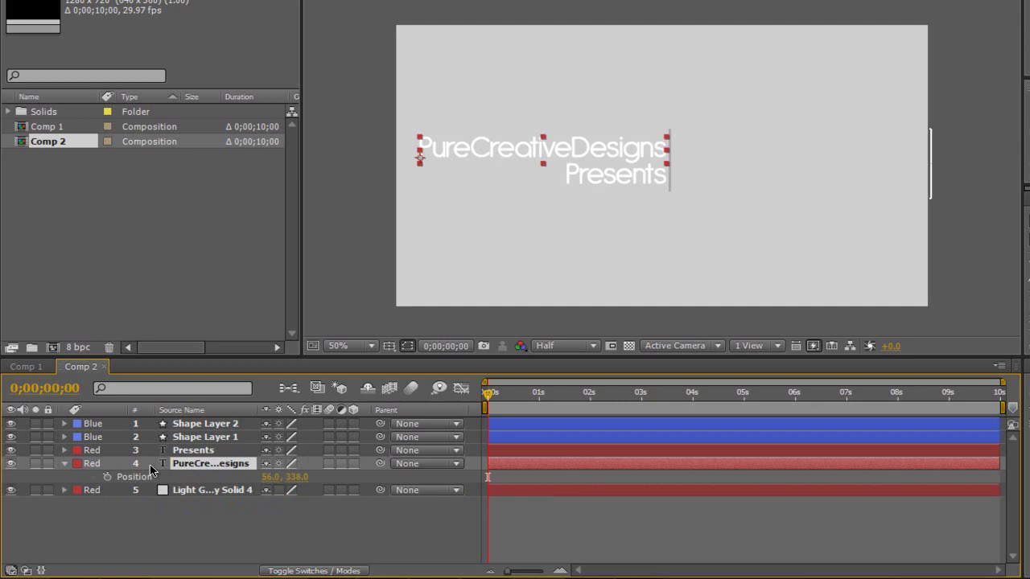
pyautogui.click(107, 477)
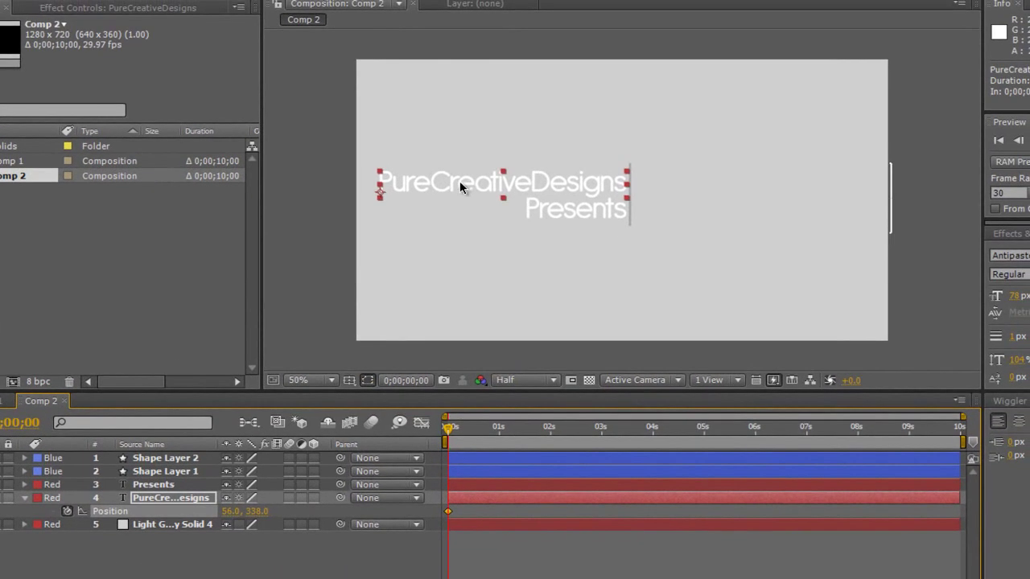
pyautogui.moveTo(459, 181); pyautogui.dragTo(715, 181)
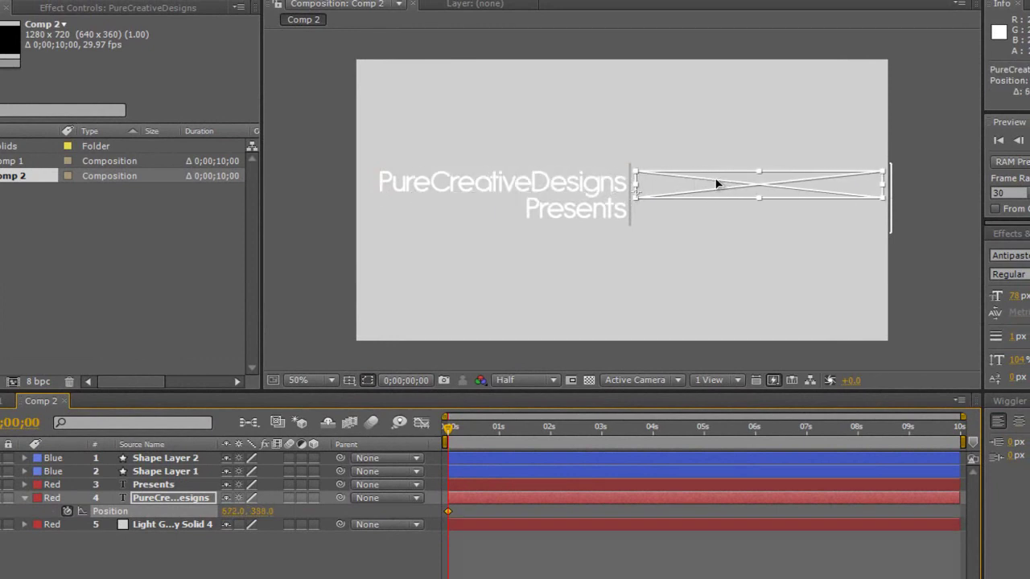
pyautogui.moveTo(717, 184); pyautogui.dragTo(718, 184)
pyautogui.click(290, 212)
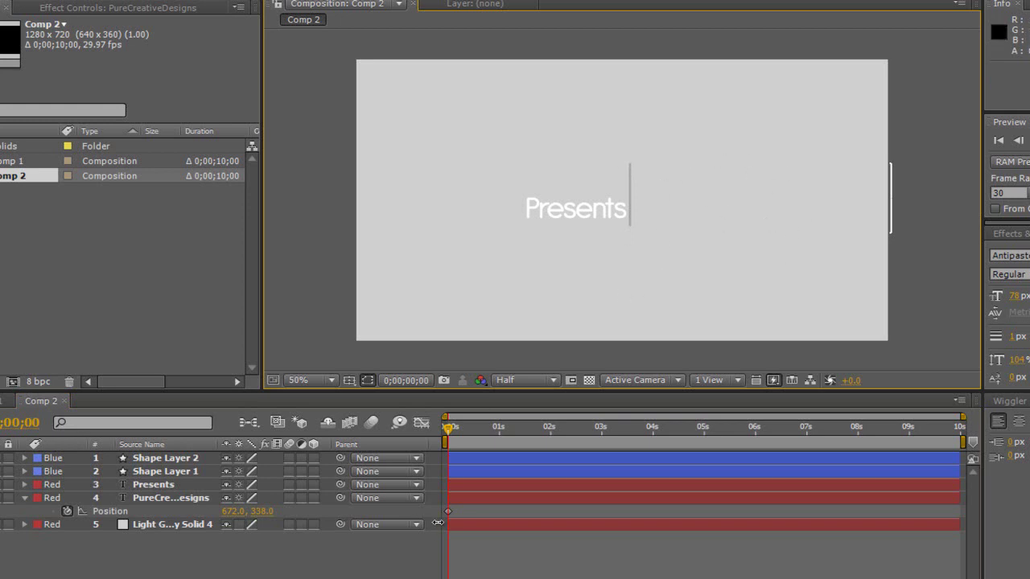
# At 0;00;16, slide PureCreativeDesigns back left into place at 50,338.
pyautogui.moveTo(447, 426); pyautogui.dragTo(475, 433)
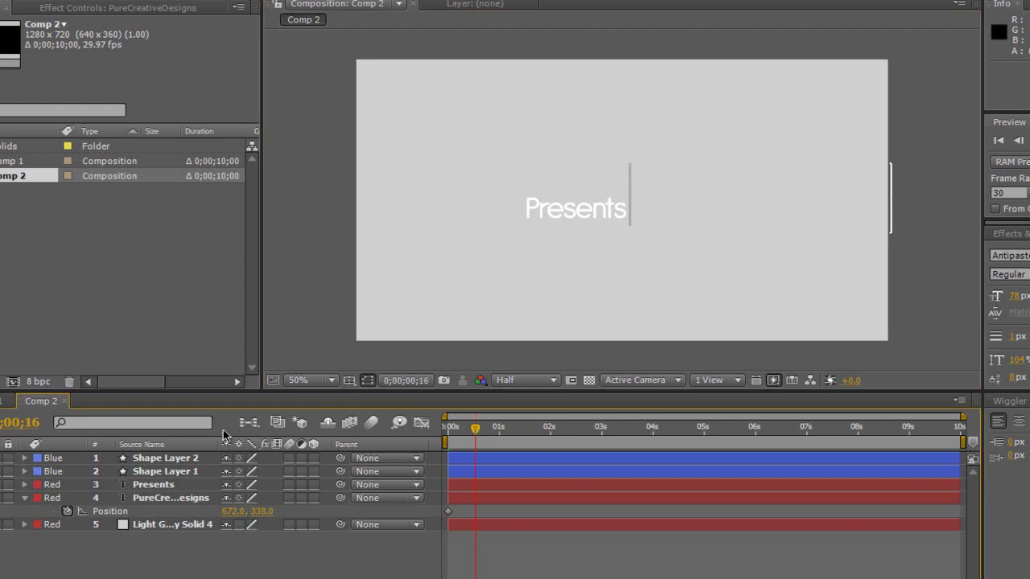
pyautogui.click(164, 503)
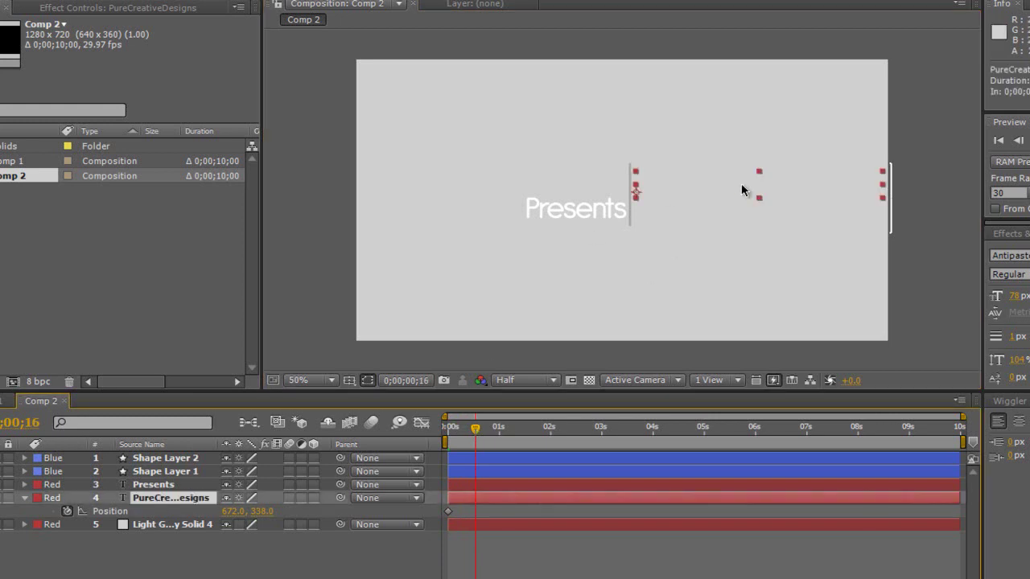
pyautogui.moveTo(741, 187); pyautogui.dragTo(483, 193)
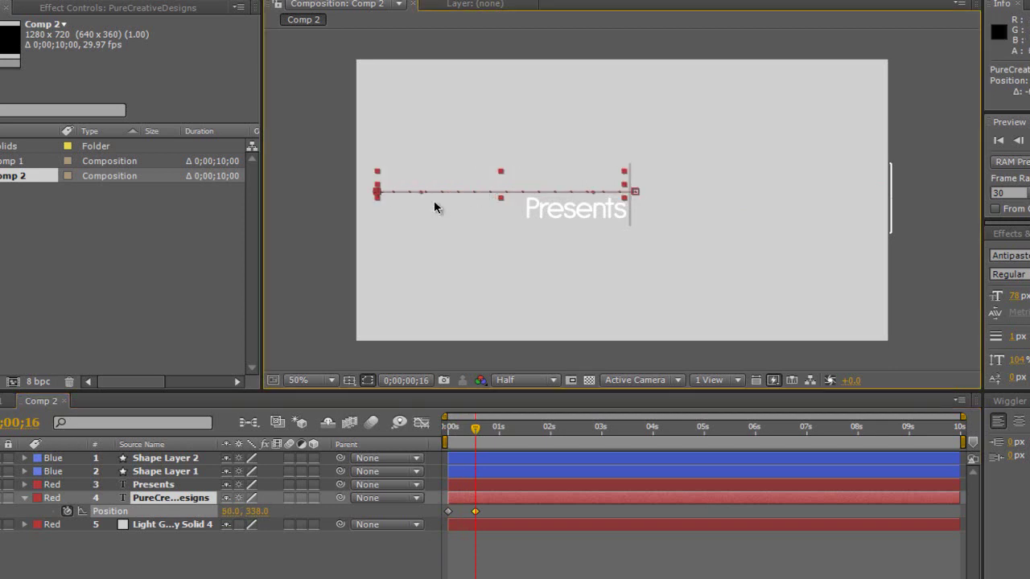
pyautogui.click(318, 178)
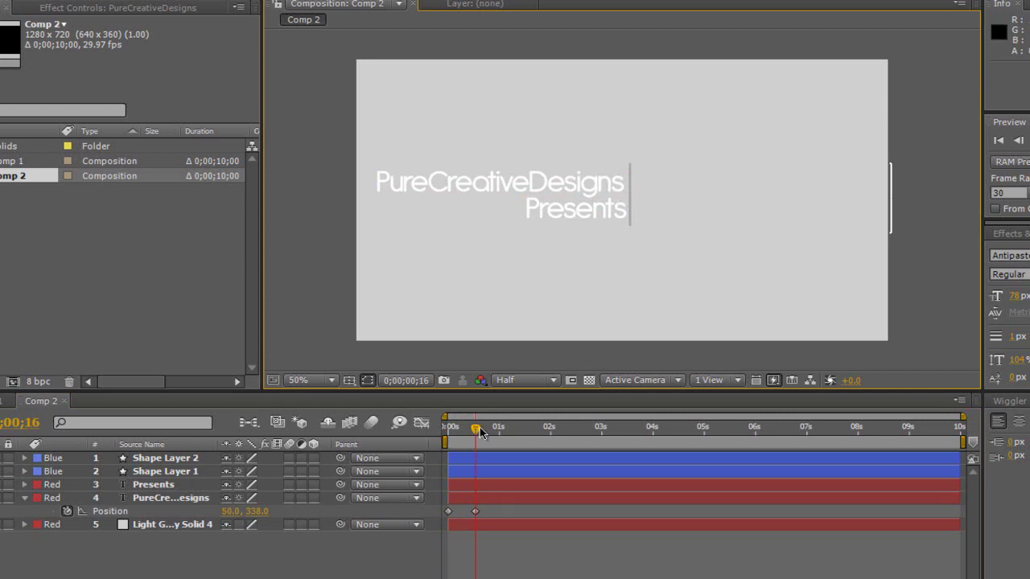
# Keyframe Presents' Position at 0;01;00 with the text hidden behind the bar.
pyautogui.moveTo(477, 427); pyautogui.dragTo(500, 434)
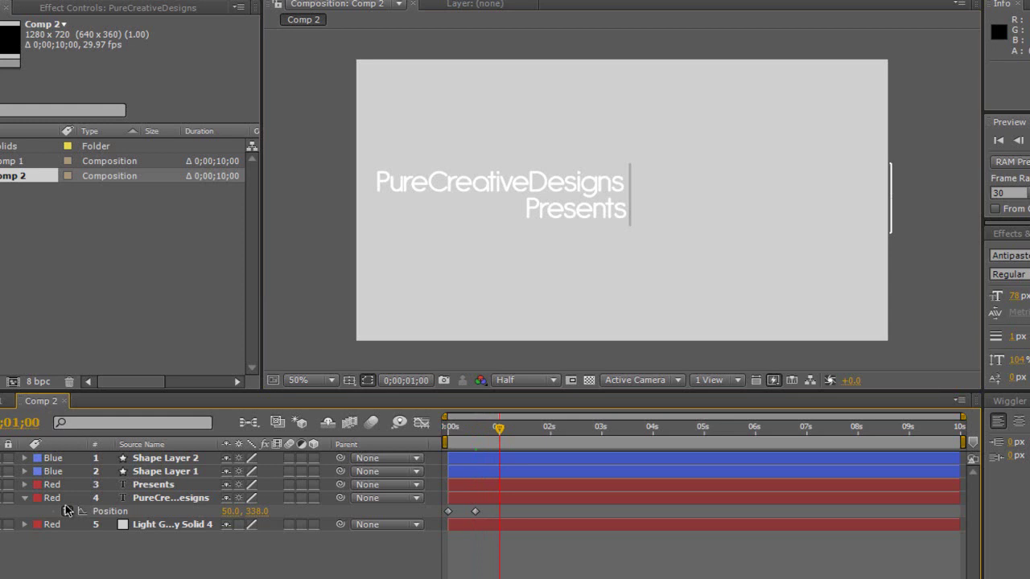
pyautogui.click(168, 492)
pyautogui.press('p')
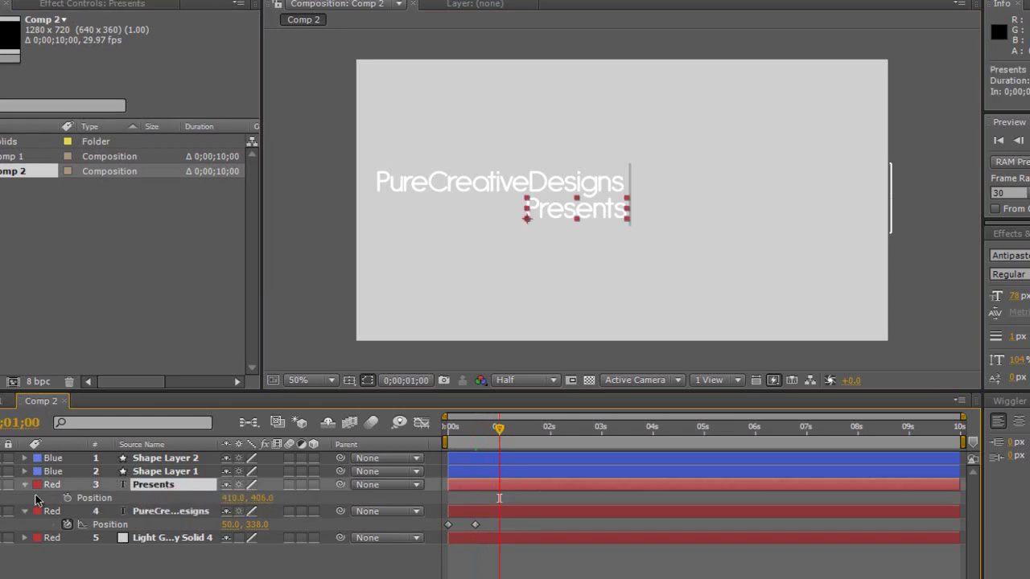
pyautogui.click(68, 497)
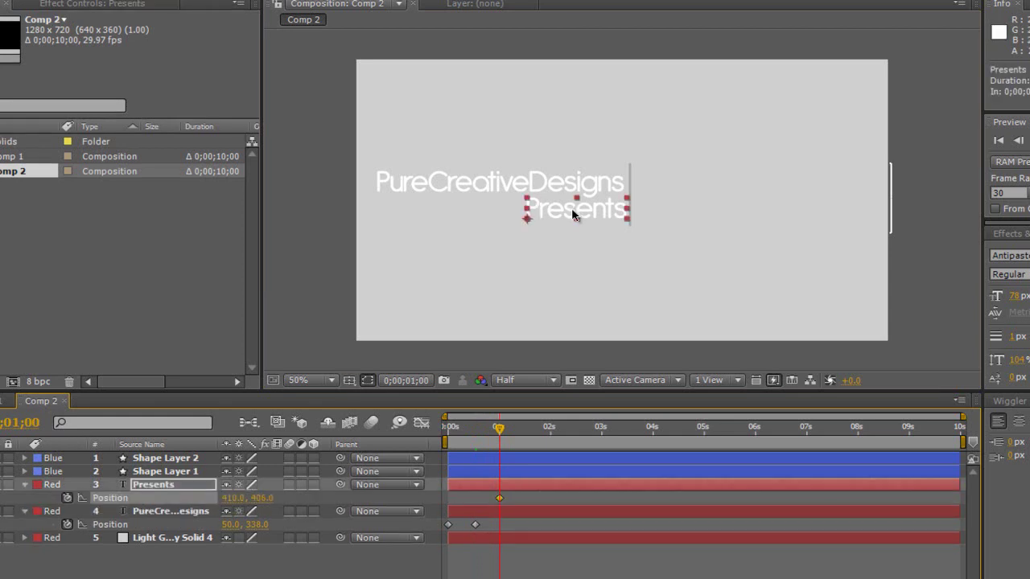
pyautogui.moveTo(571, 207); pyautogui.dragTo(689, 213)
# Slide Presents into place beneath PureCreativeDesigns (396,406) and preview the animation.
pyautogui.moveTo(509, 433); pyautogui.dragTo(526, 432)
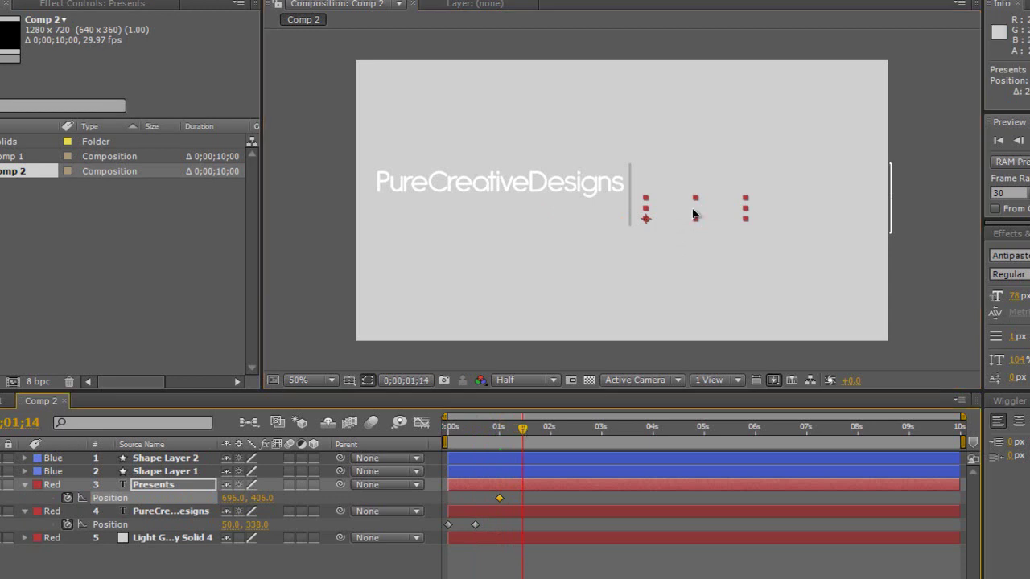
pyautogui.moveTo(694, 225); pyautogui.dragTo(569, 218)
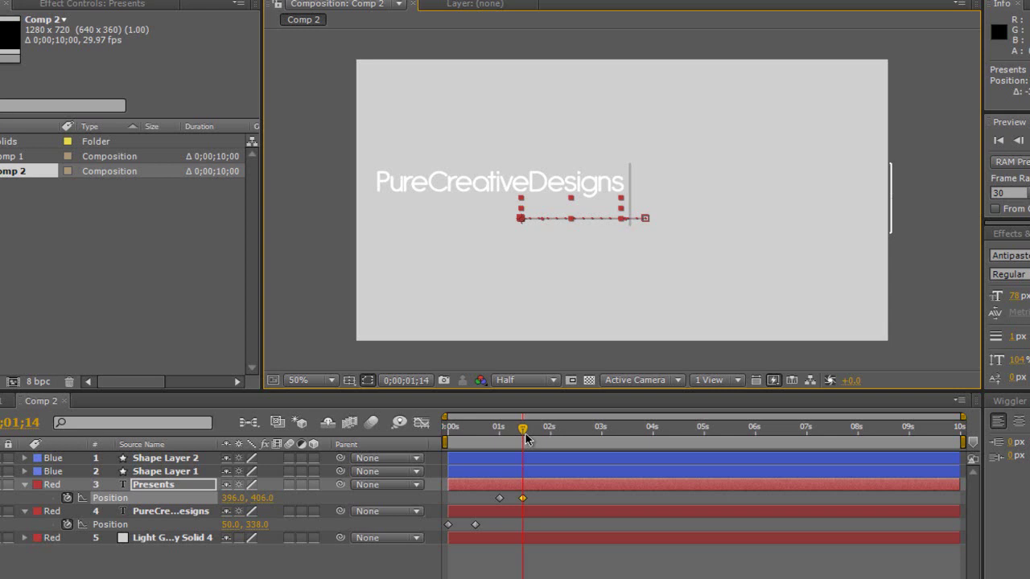
pyautogui.moveTo(524, 429); pyautogui.dragTo(406, 441)
pyautogui.press('space')
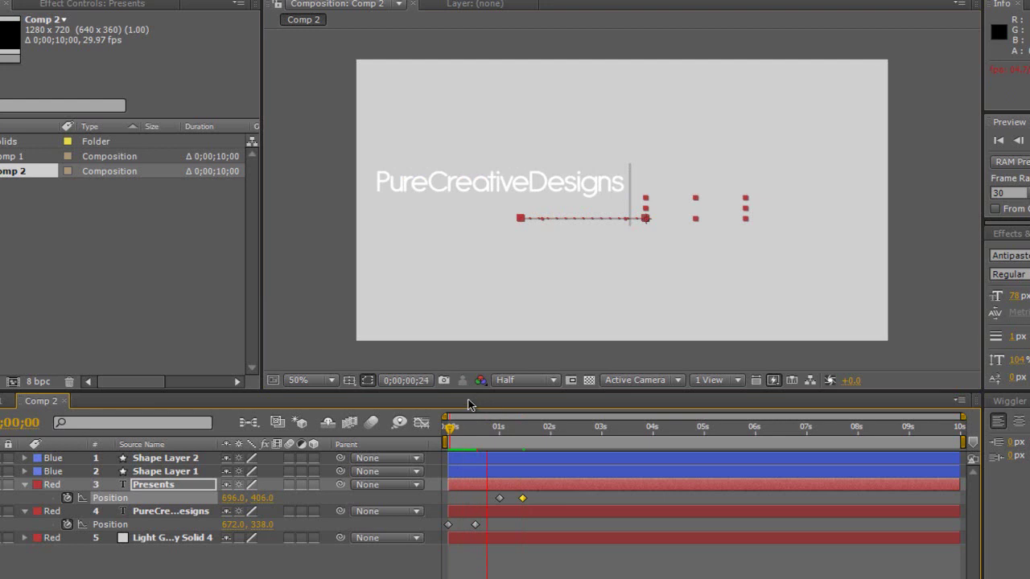
# Enable motion blur on the comp, PureCreativeDesigns and Presents, collapse them, and preview.
pyautogui.press('space')
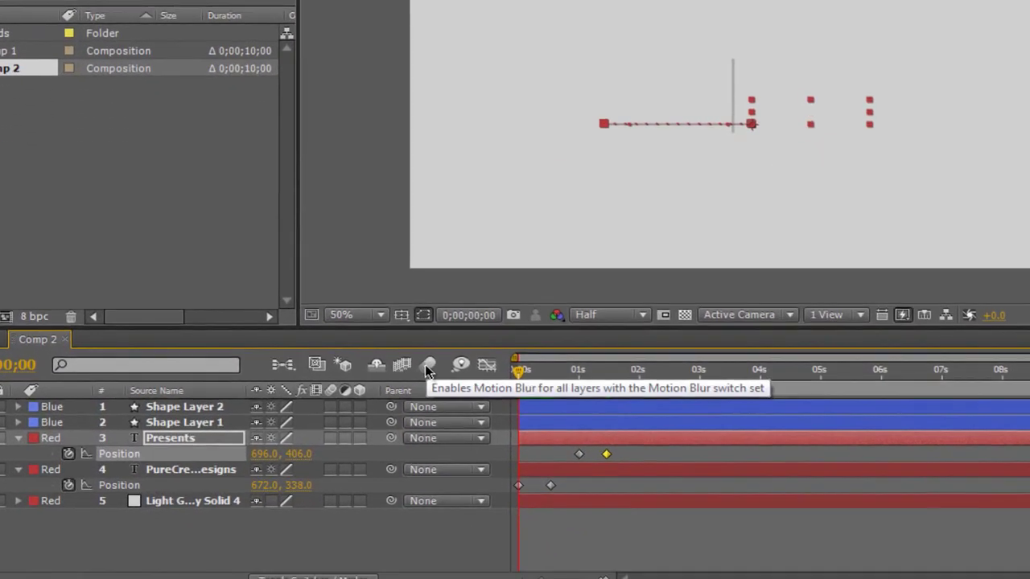
pyautogui.click(427, 366)
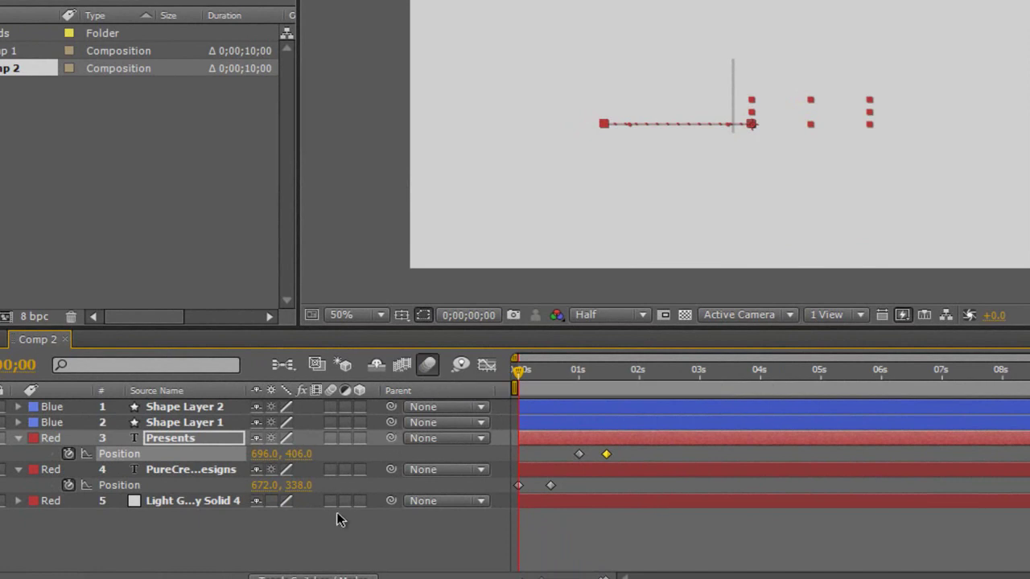
pyautogui.click(330, 470)
pyautogui.click(331, 439)
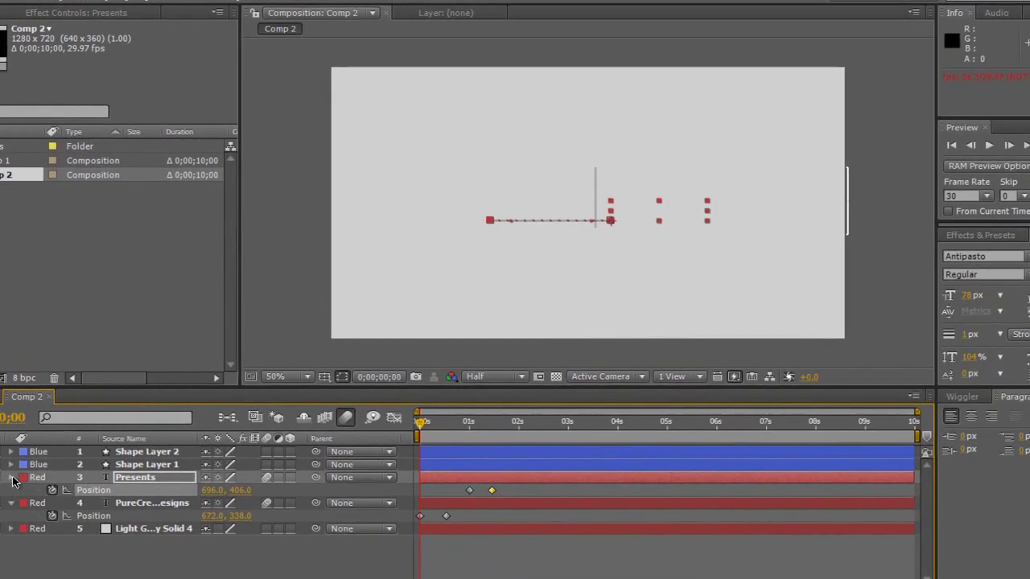
pyautogui.click(18, 439)
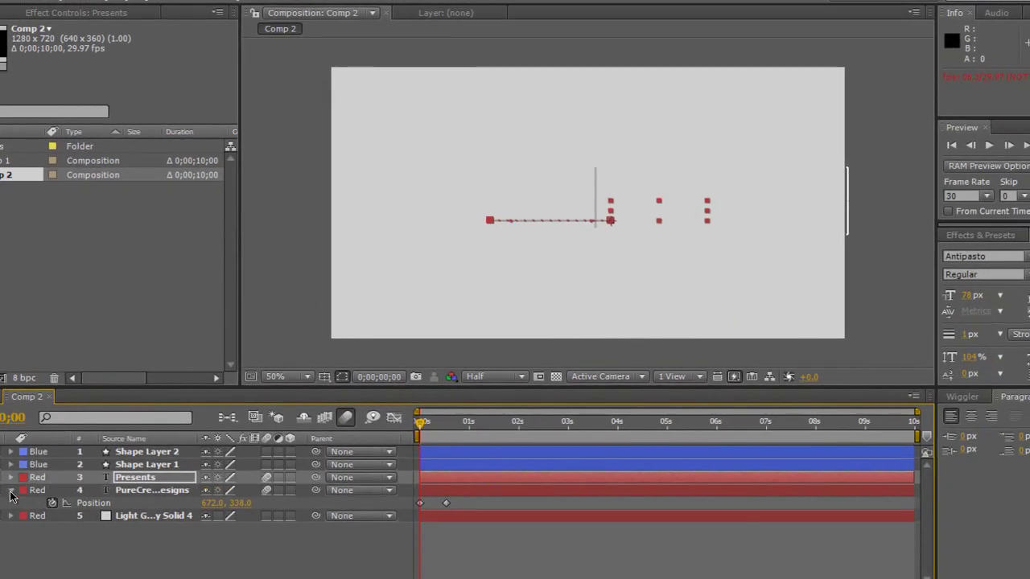
pyautogui.click(11, 490)
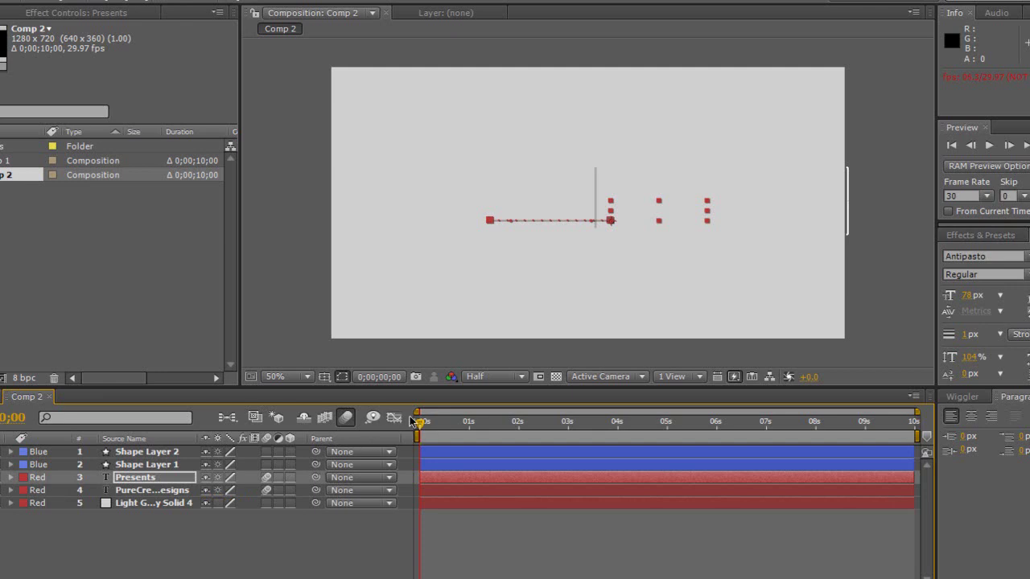
pyautogui.moveTo(424, 427)
pyautogui.mouseDown()
pyautogui.moveTo(459, 422)
pyautogui.moveTo(420, 421)
pyautogui.mouseUp()
pyautogui.press('space')
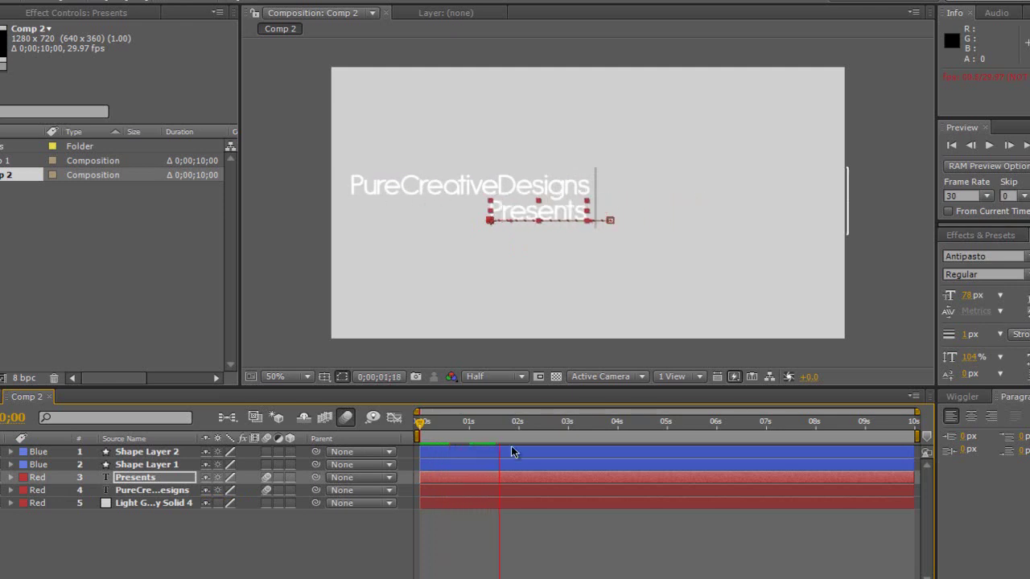
pyautogui.press('space')
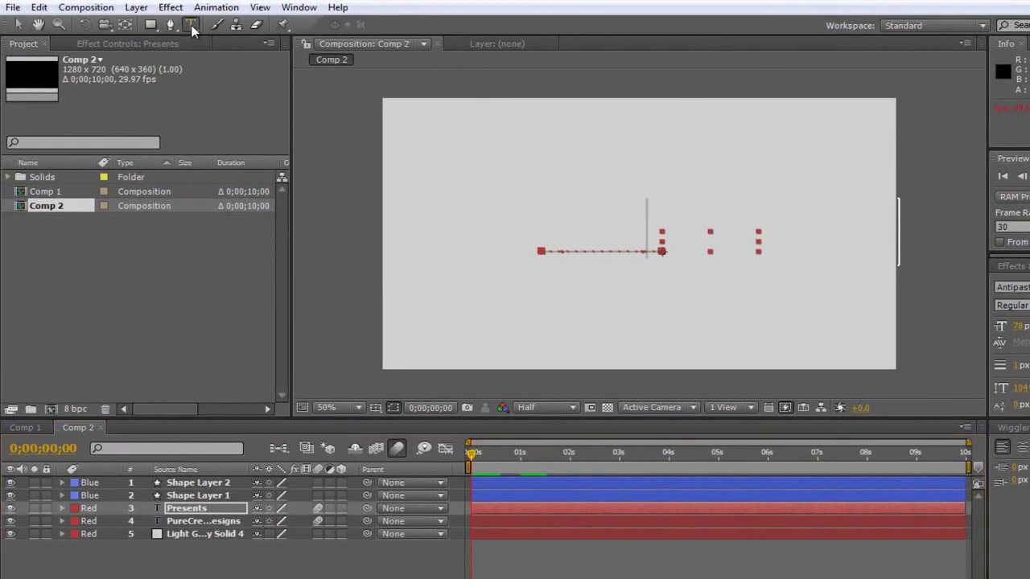
# At about two seconds, add a 'Tutorials' text layer right of the divider.
pyautogui.click(192, 25)
pyautogui.moveTo(568, 453); pyautogui.dragTo(577, 453)
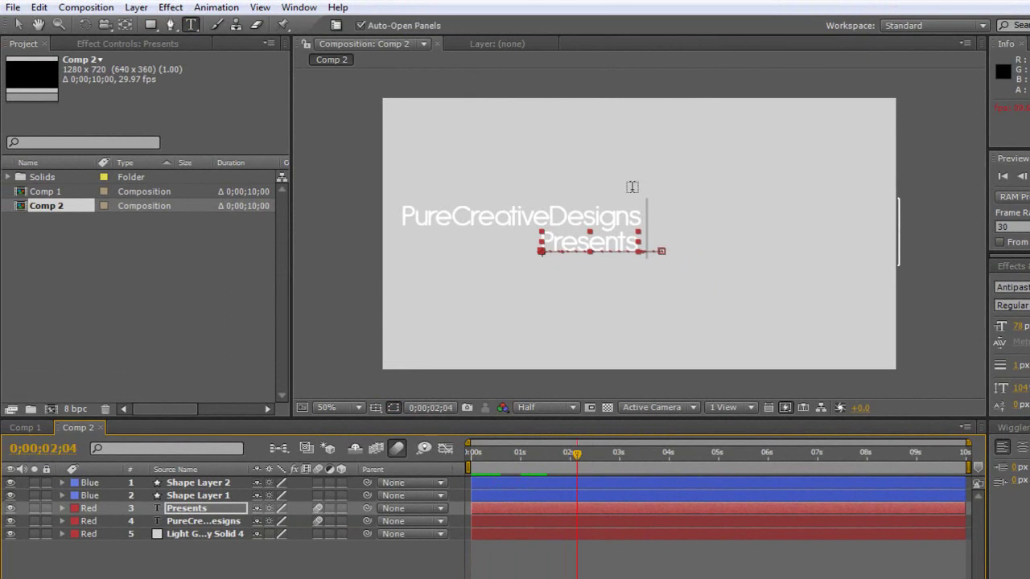
pyautogui.click(655, 215)
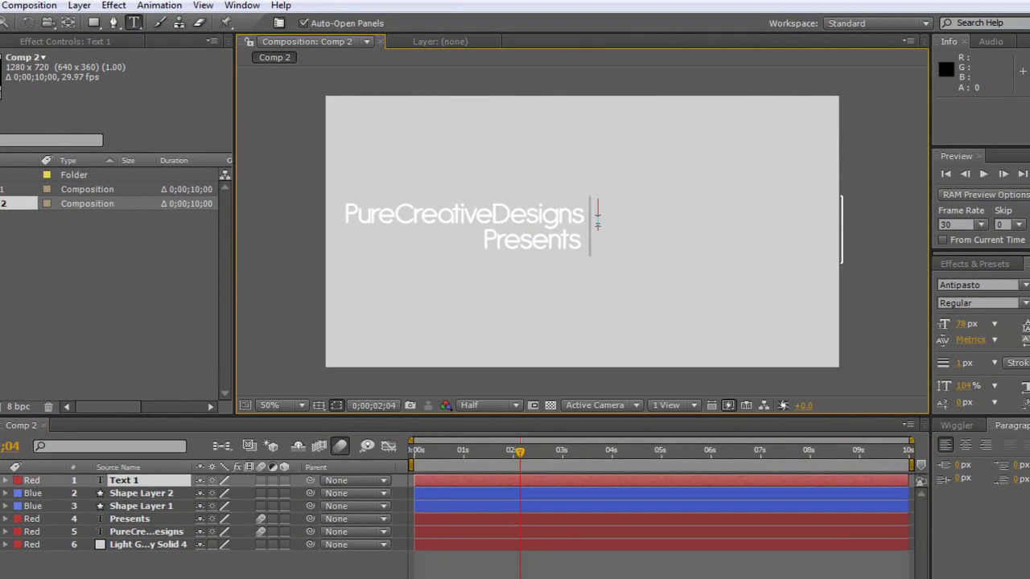
pyautogui.write('Tutorials')
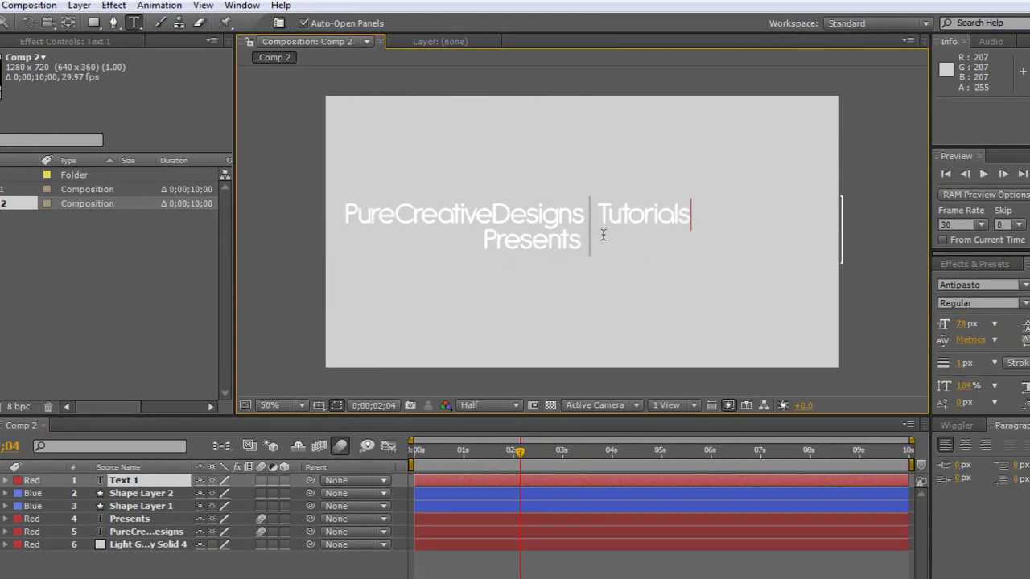
pyautogui.press('KP_Enter')
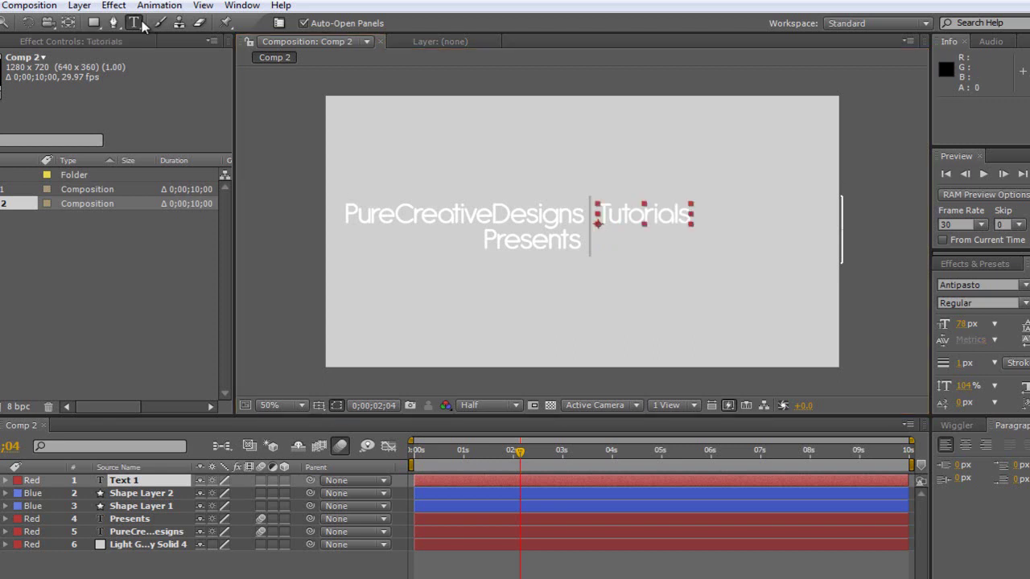
# Add an 'And More!' text layer aligned under Tutorials, then scrub to check it.
pyautogui.click(137, 24)
pyautogui.click(602, 249)
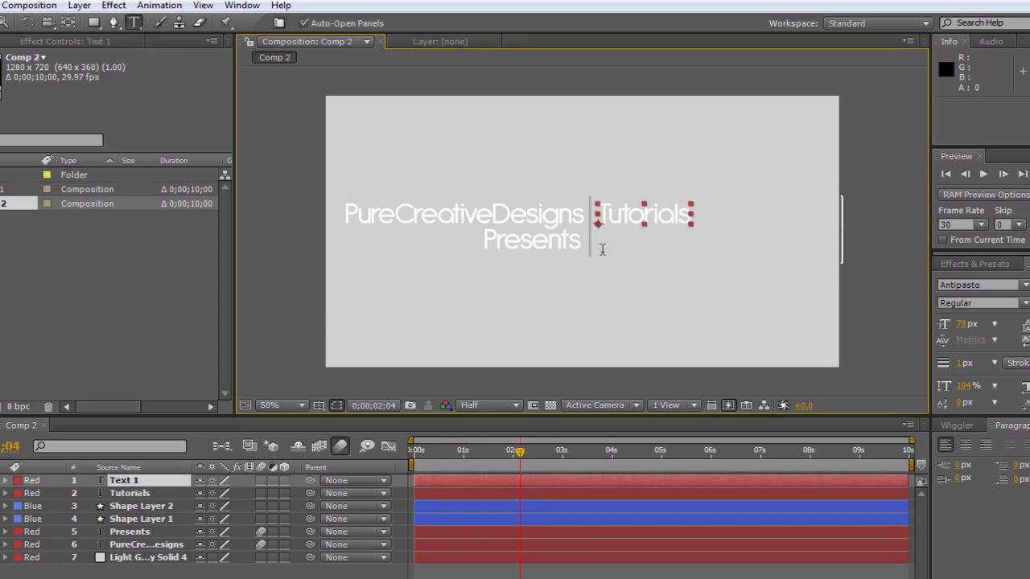
pyautogui.write('And')
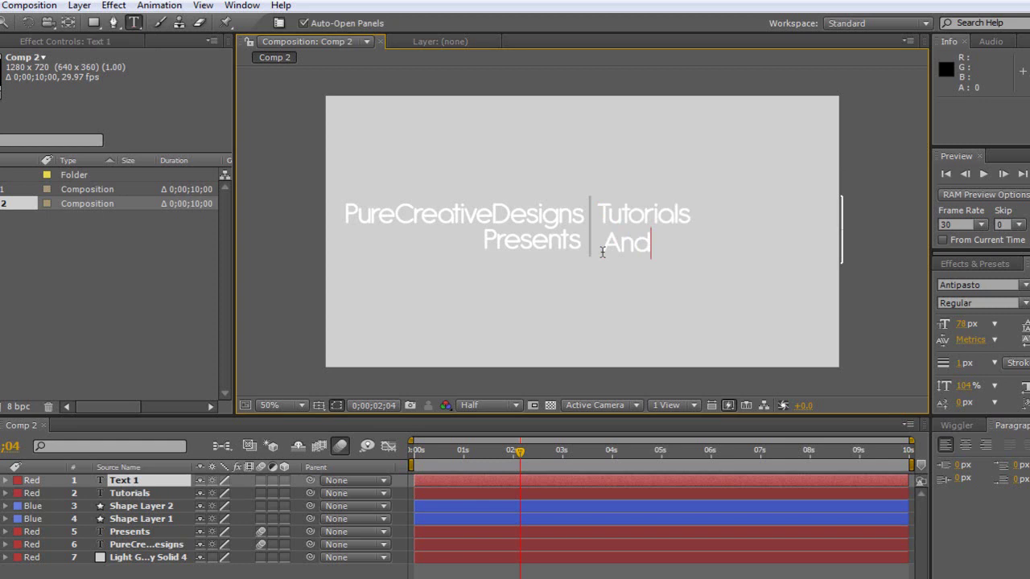
pyautogui.write(' More!')
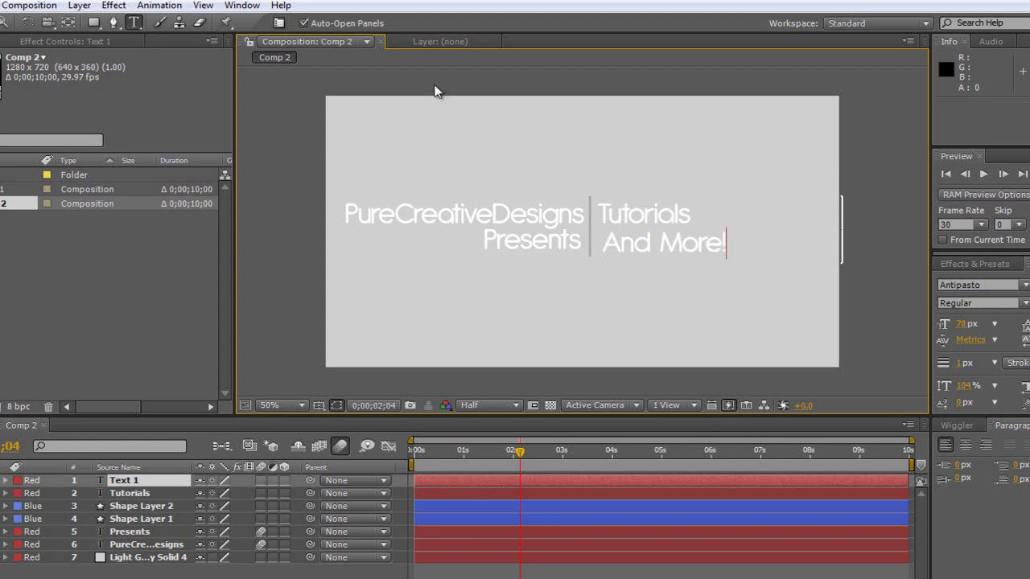
pyautogui.press('KP_Enter')
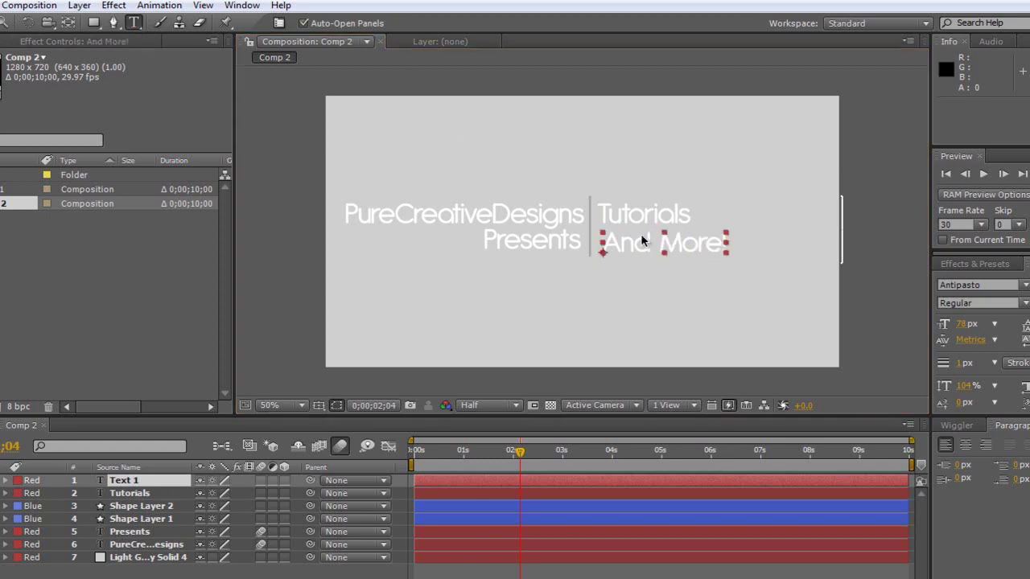
pyautogui.press('v')
pyautogui.moveTo(637, 246); pyautogui.dragTo(632, 243)
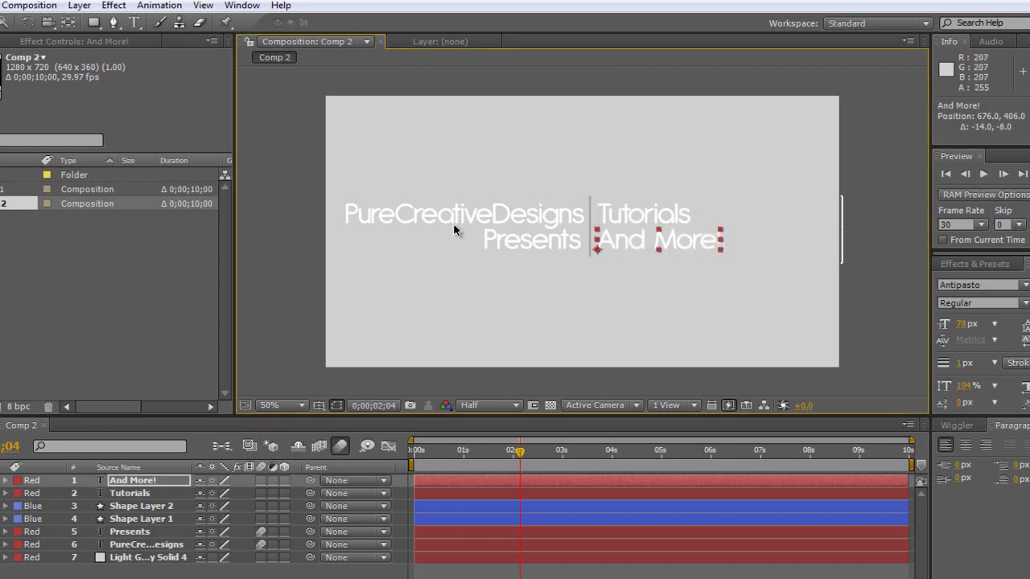
pyautogui.click(296, 211)
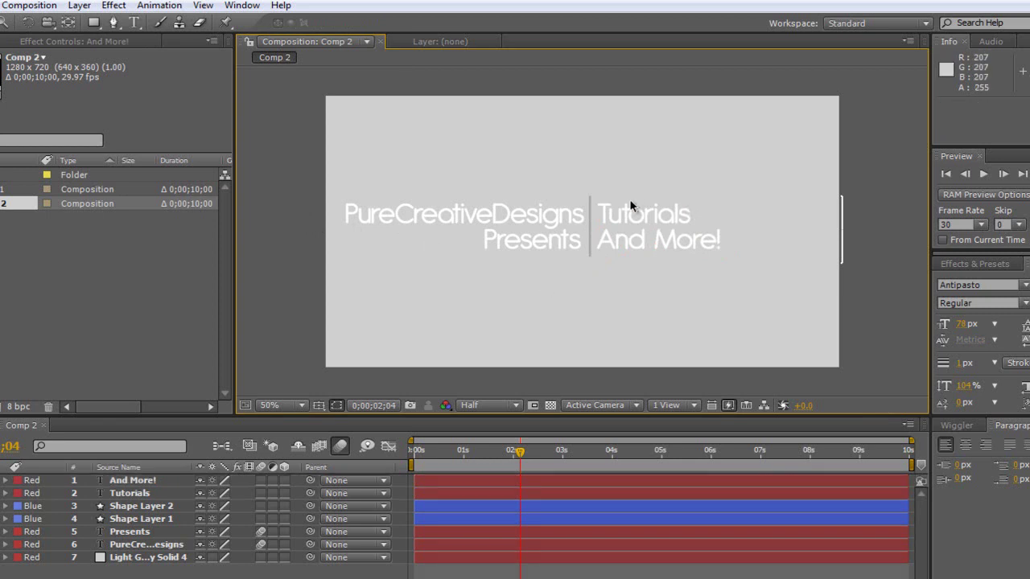
pyautogui.click(505, 452)
pyautogui.moveTo(505, 455)
pyautogui.mouseDown()
pyautogui.moveTo(532, 457)
pyautogui.moveTo(524, 460)
pyautogui.mouseUp()
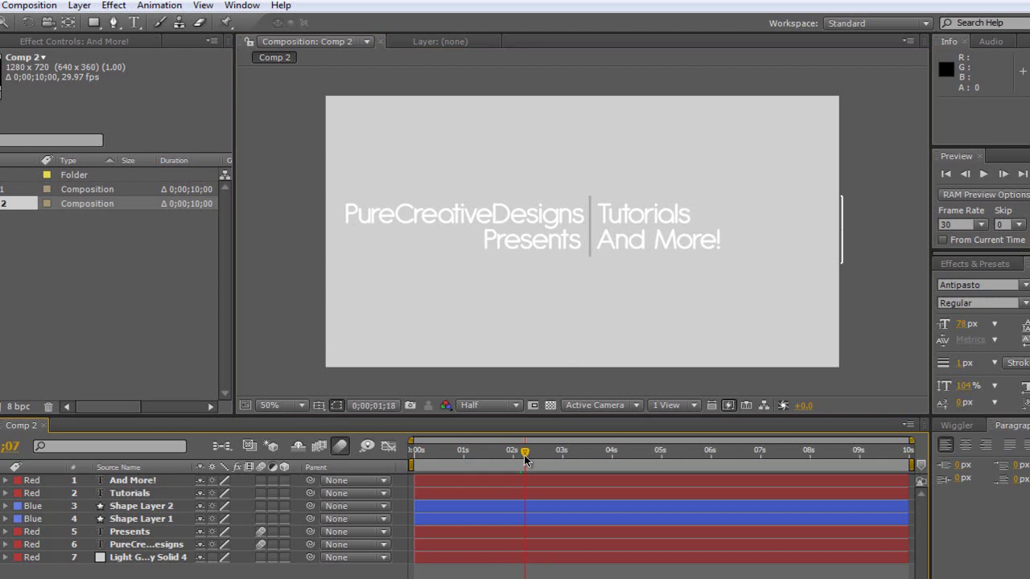
pyautogui.click(126, 494)
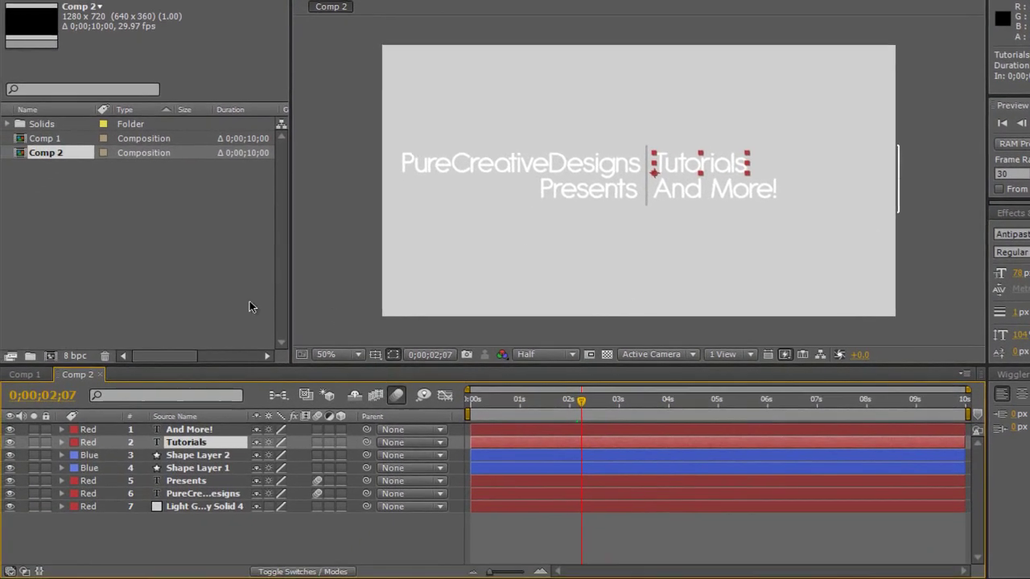
# Keyframe Tutorials' Opacity from 0% to 100% and preview the fade-in.
pyautogui.press('t')
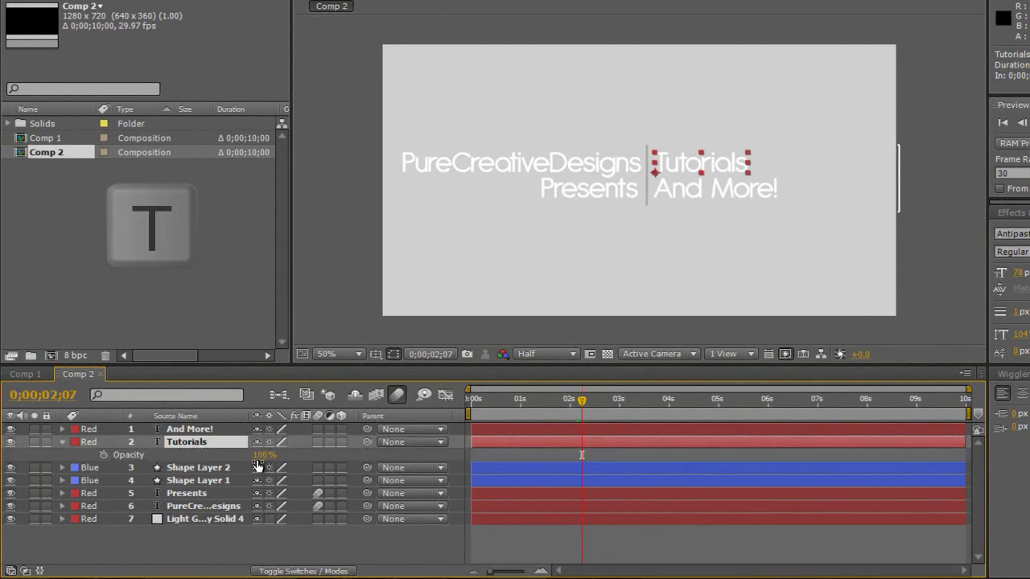
pyautogui.moveTo(260, 455); pyautogui.dragTo(174, 459)
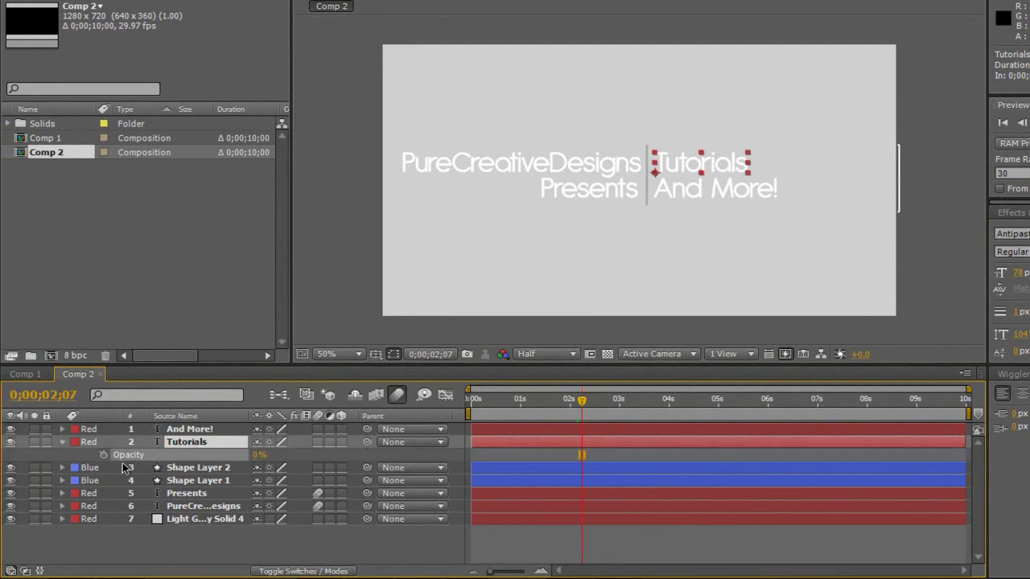
pyautogui.click(103, 454)
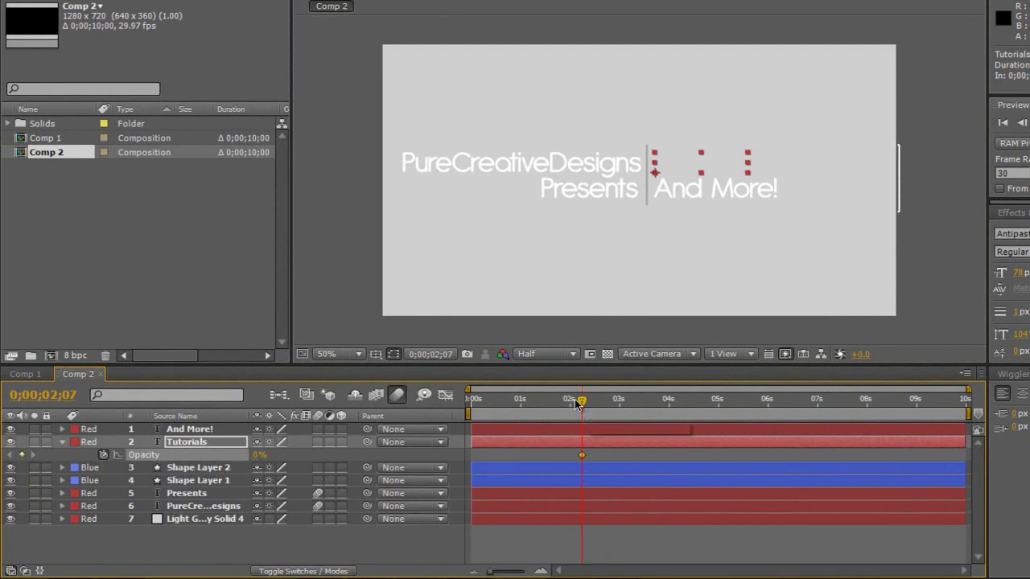
pyautogui.moveTo(579, 402); pyautogui.dragTo(607, 405)
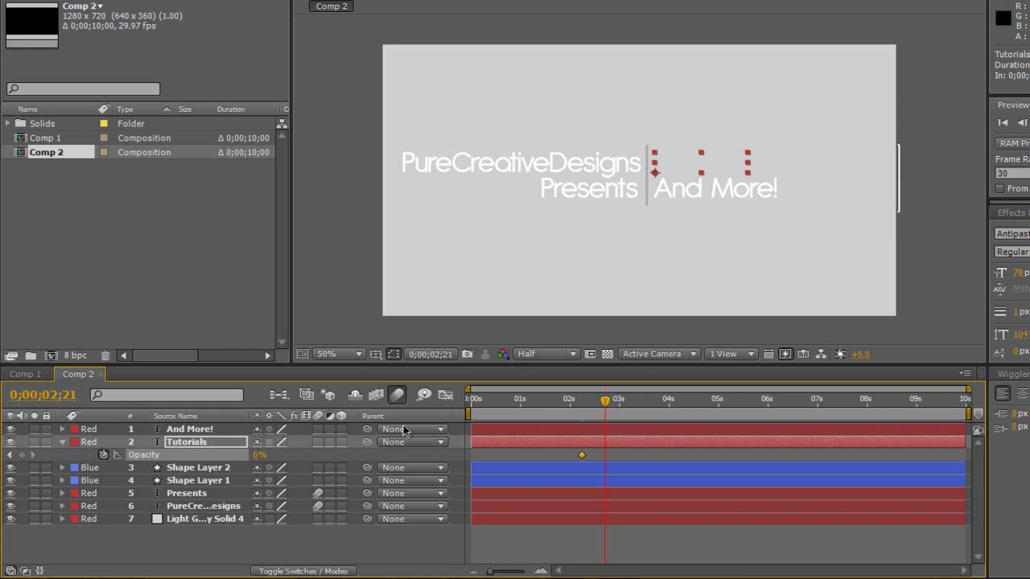
pyautogui.moveTo(254, 457); pyautogui.dragTo(274, 454)
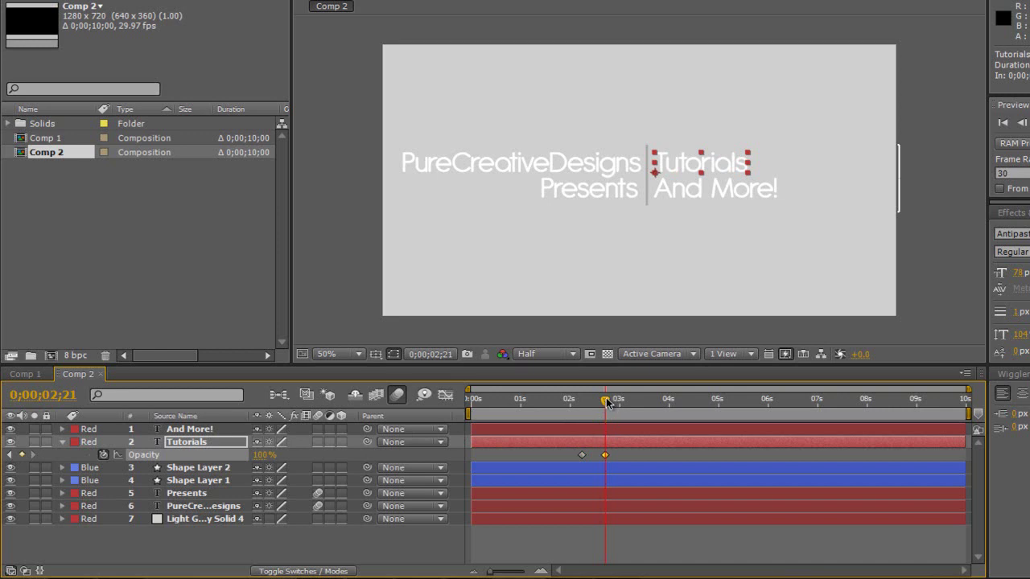
pyautogui.moveTo(605, 400); pyautogui.dragTo(573, 404)
pyautogui.press('space')
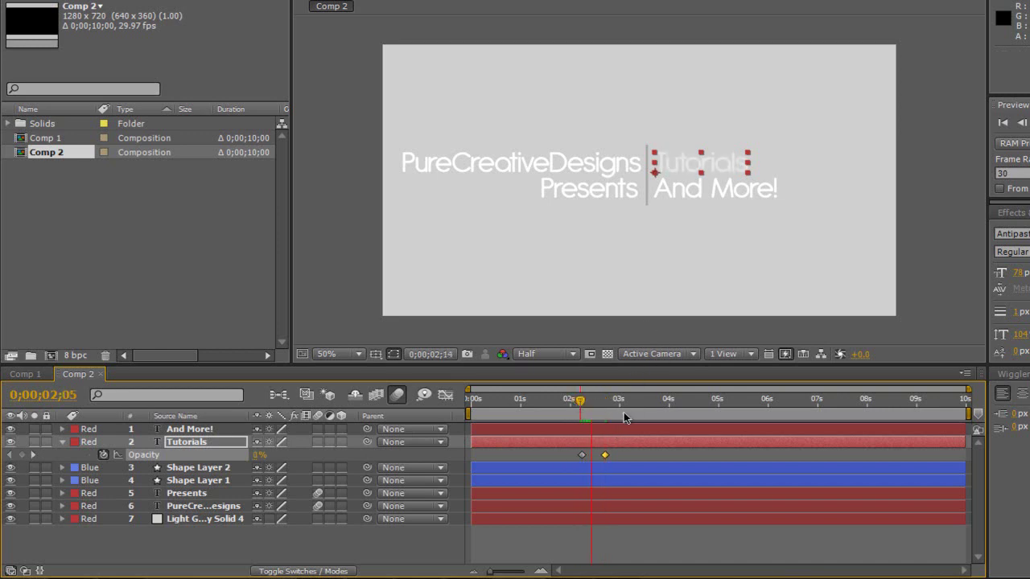
pyautogui.click(580, 400)
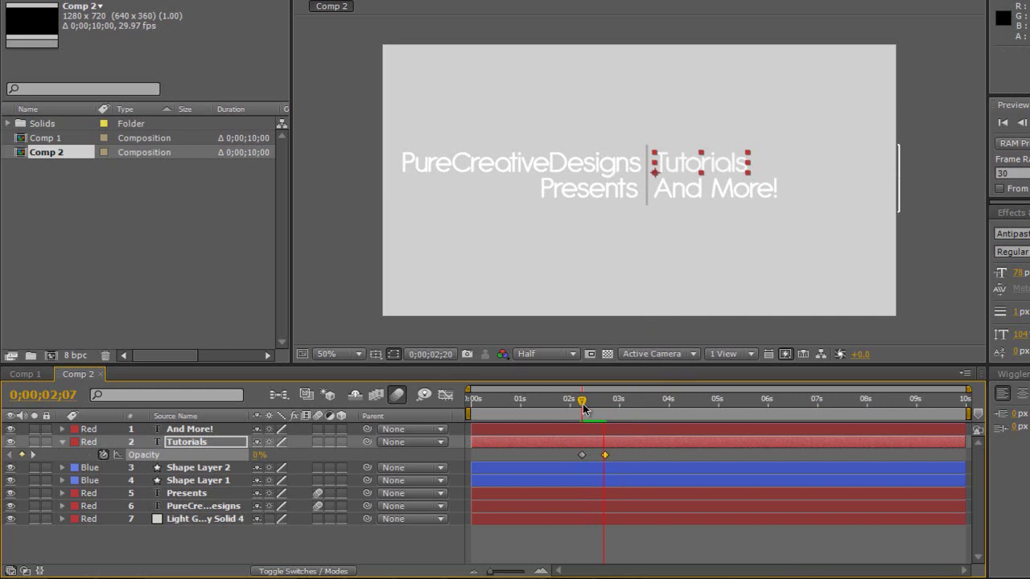
# Add a 0% opacity keyframe at 0;00;02;05 and copy both opacity keyframes.
pyautogui.moveTo(582, 400); pyautogui.dragTo(578, 423)
pyautogui.hotkey('ctrl', 'v')
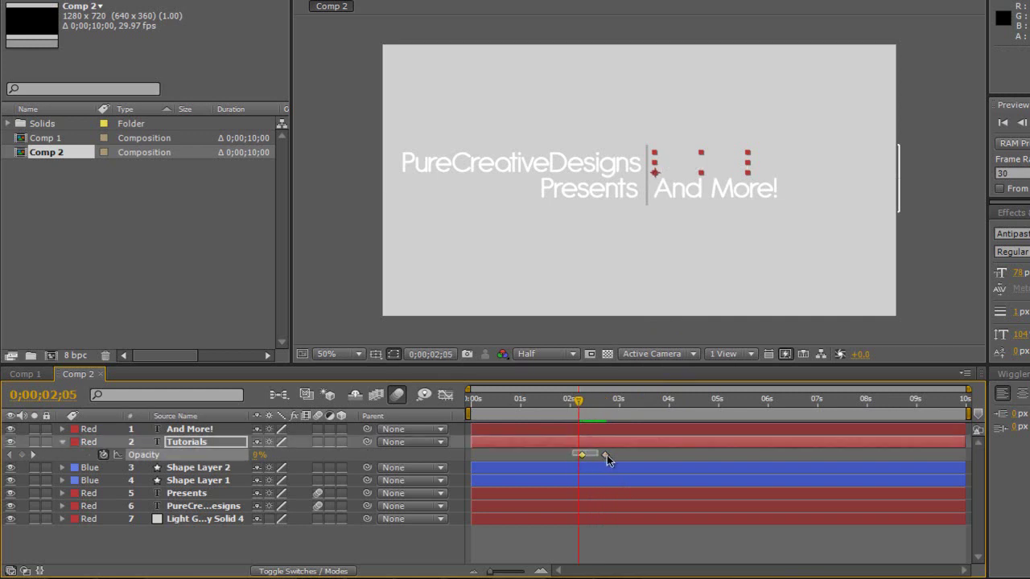
pyautogui.moveTo(613, 455); pyautogui.dragTo(615, 457)
pyautogui.hotkey('ctrl', 'c')
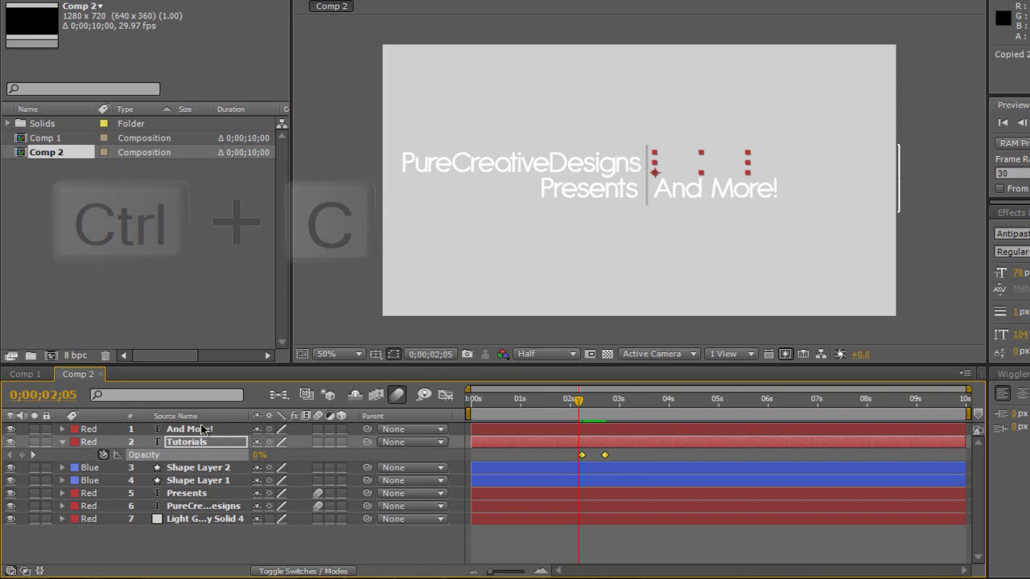
# Paste the 0%-to-100% opacity fade keyframes onto the And More! layer at 0;00;03;09.
pyautogui.click(193, 432)
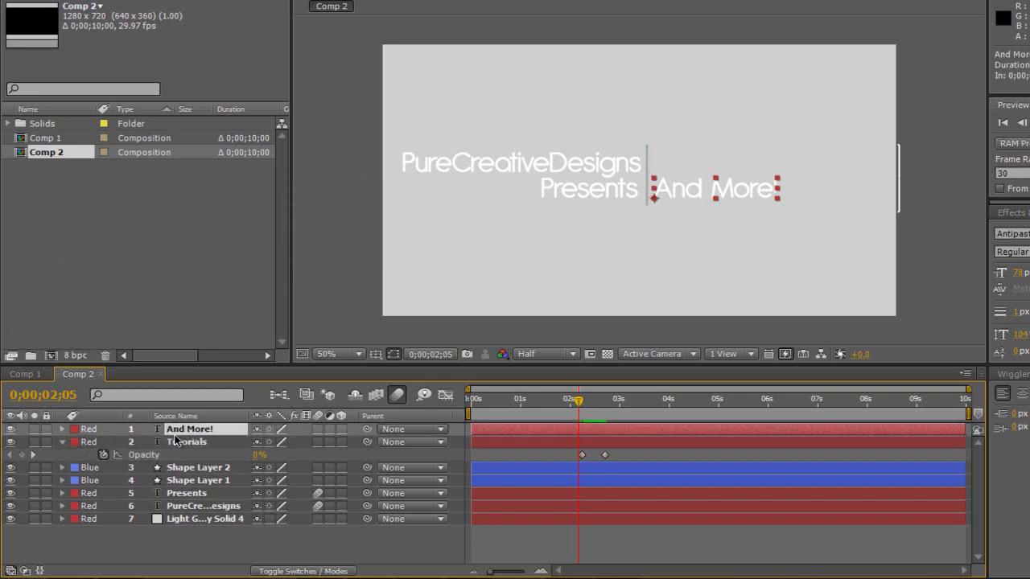
pyautogui.moveTo(621, 400); pyautogui.dragTo(634, 408)
pyautogui.press('t')
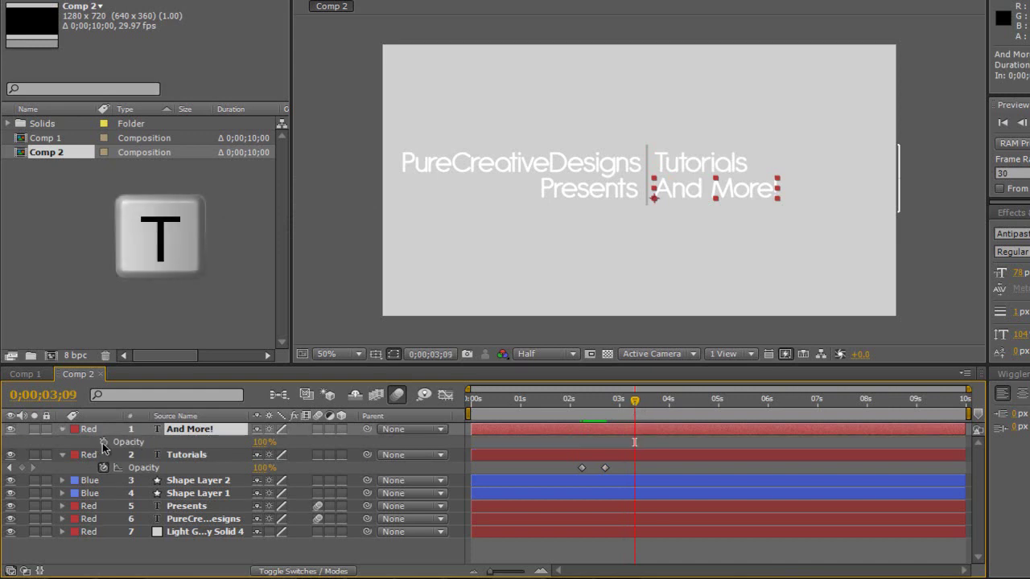
pyautogui.click(103, 442)
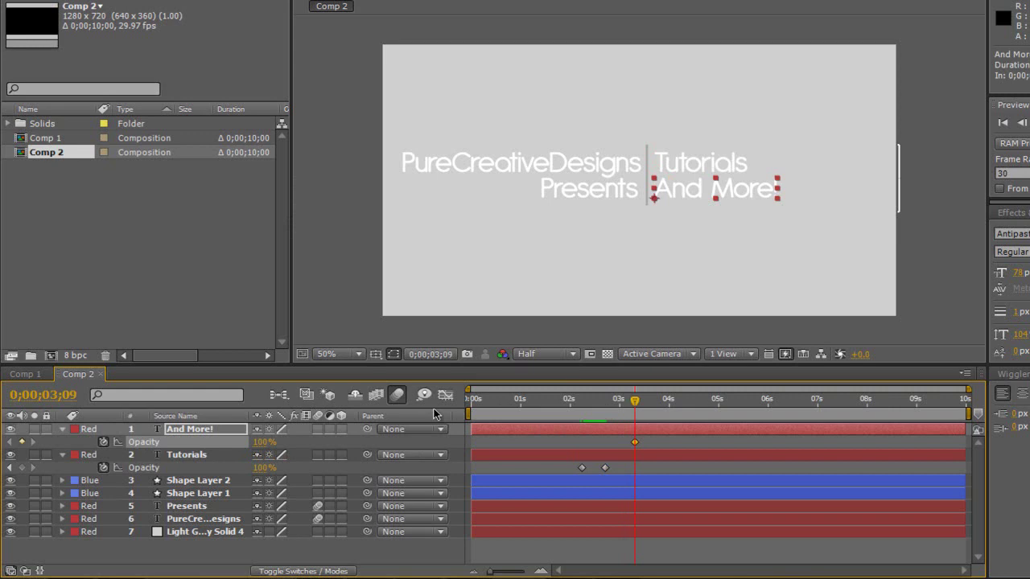
pyautogui.hotkey('ctrl', 'v')
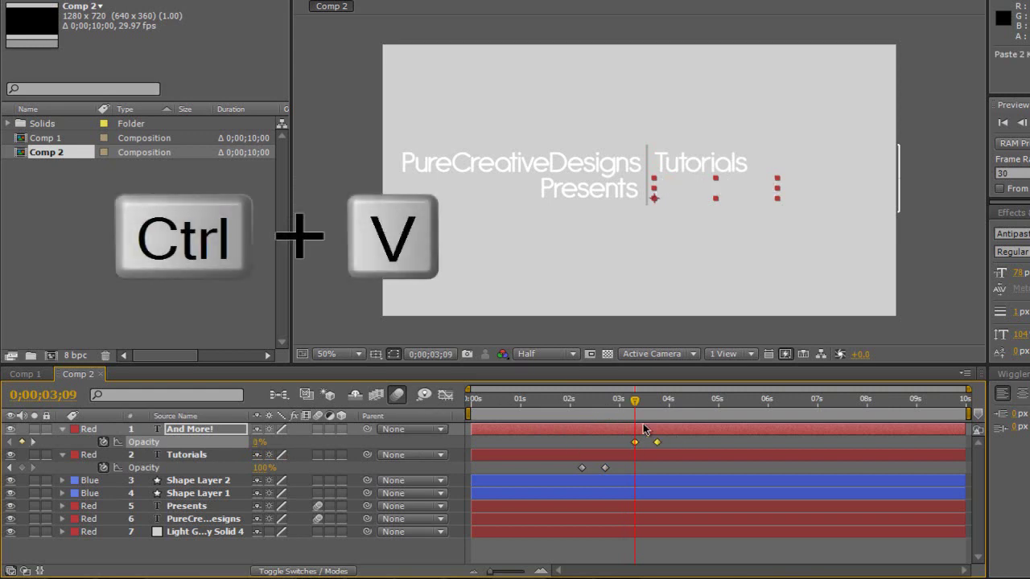
# Scrub back and RAM-preview the And More! fade-in.
pyautogui.moveTo(636, 408); pyautogui.dragTo(572, 412)
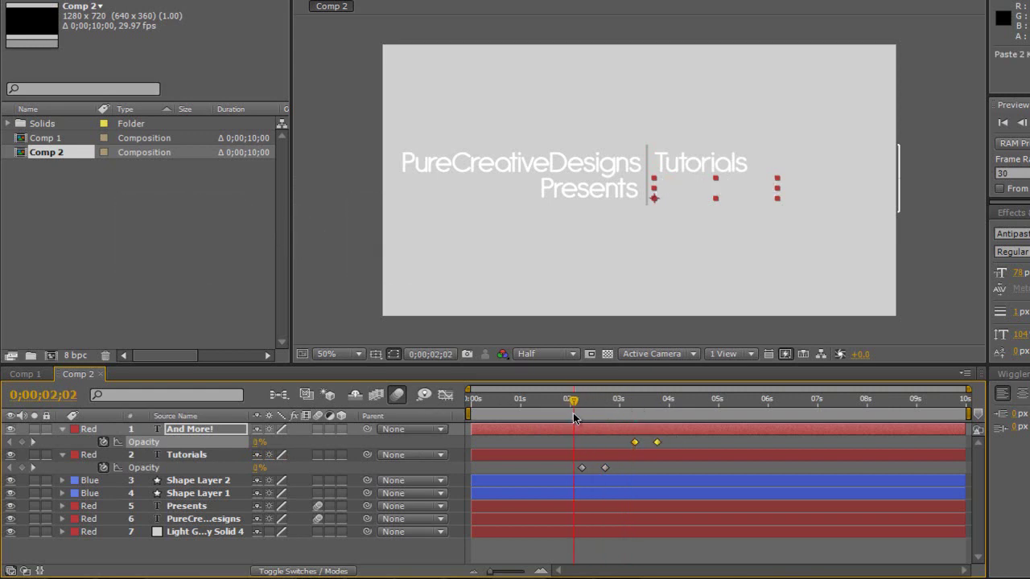
pyautogui.press('KP_0')
pyautogui.press('space')
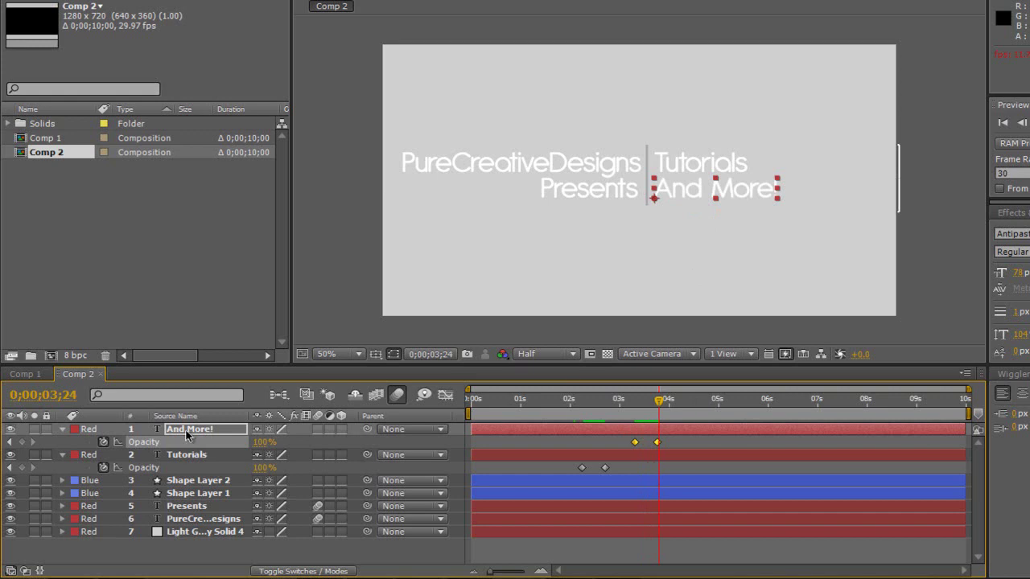
# Collapse the And More! and Tutorials opacity properties and move the playhead to about 4;07.
pyautogui.click(185, 432)
pyautogui.click(63, 432)
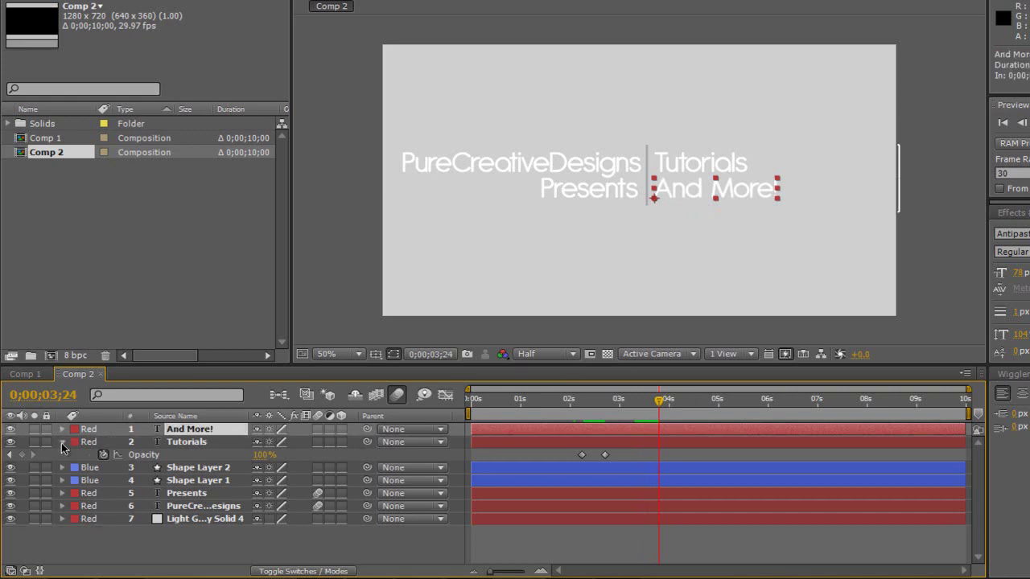
pyautogui.click(61, 442)
pyautogui.moveTo(661, 402); pyautogui.dragTo(678, 402)
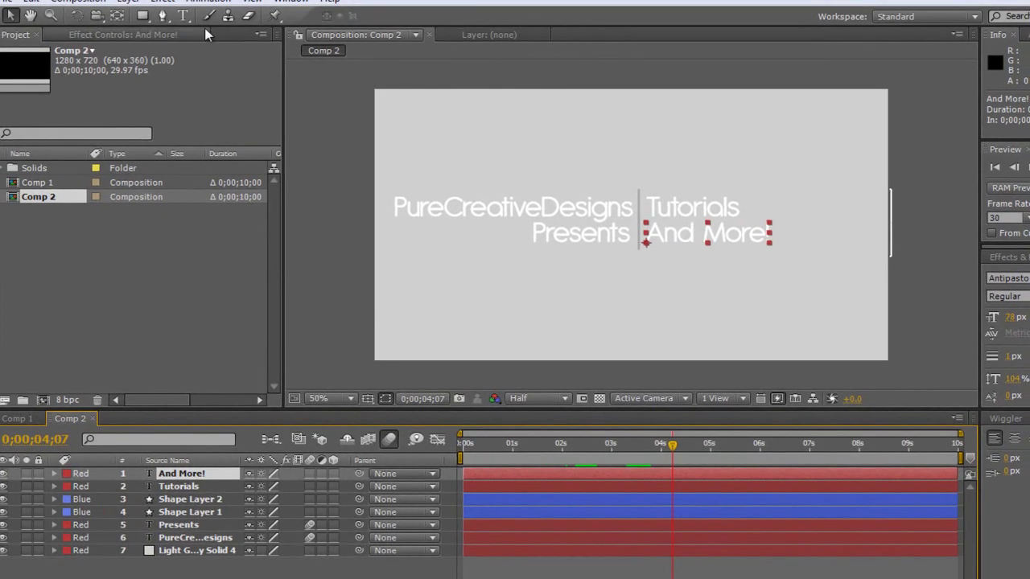
# Add a text layer reading youtube.com/PureCreativeDesigns below the title.
pyautogui.click(182, 15)
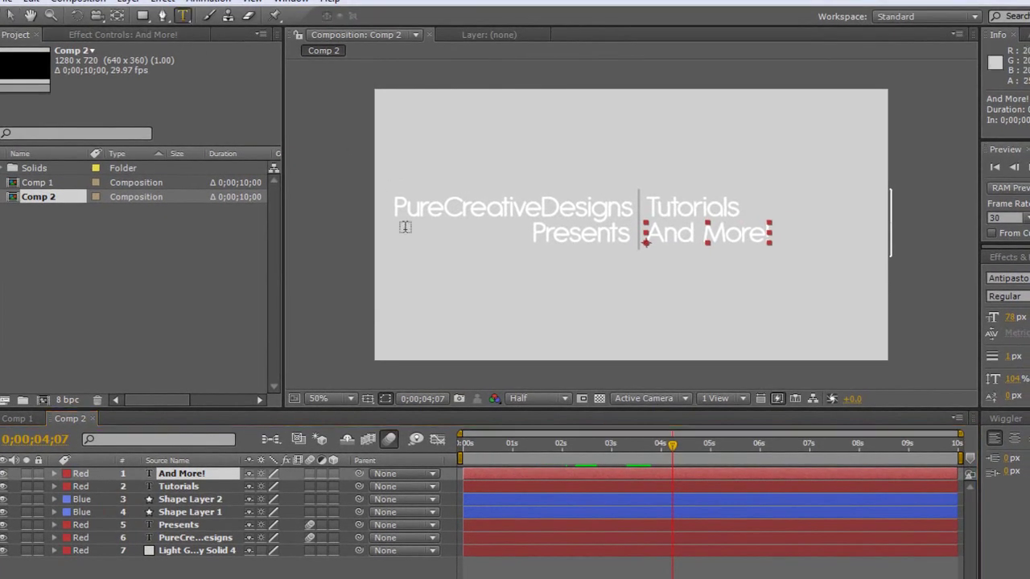
pyautogui.click(413, 304)
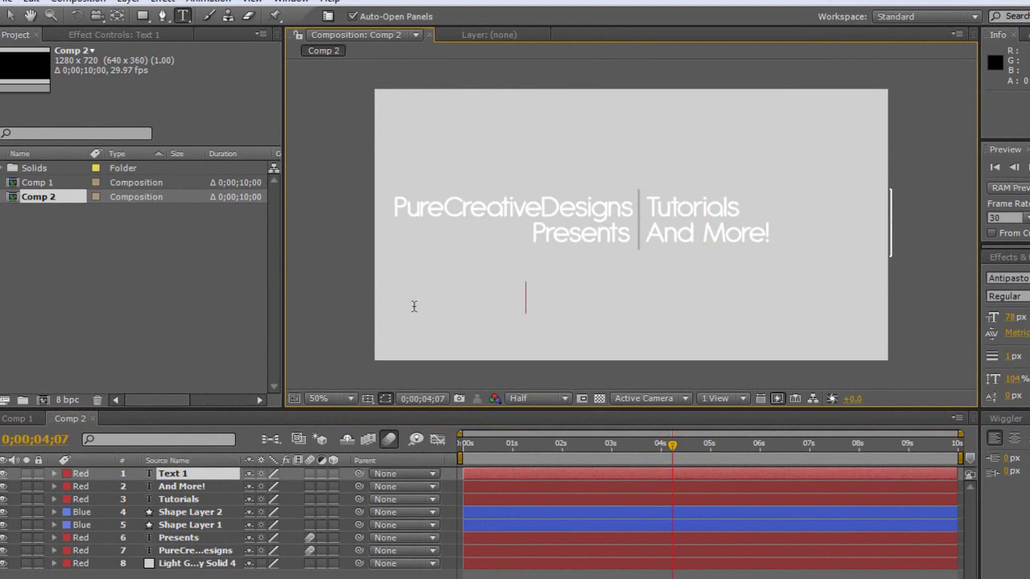
pyautogui.write('om/')
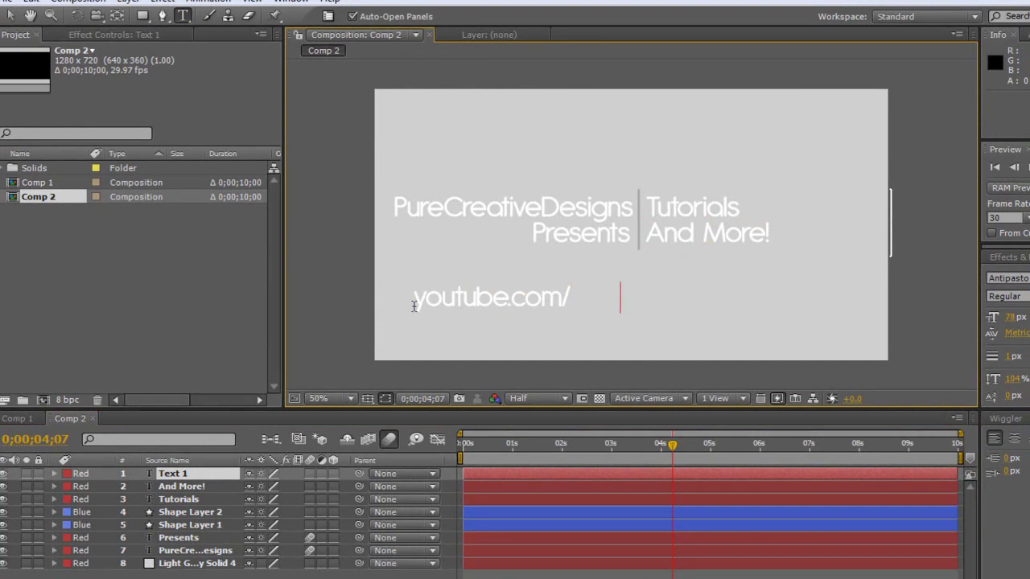
pyautogui.write('eativeDesigns')
pyautogui.click(11, 16)
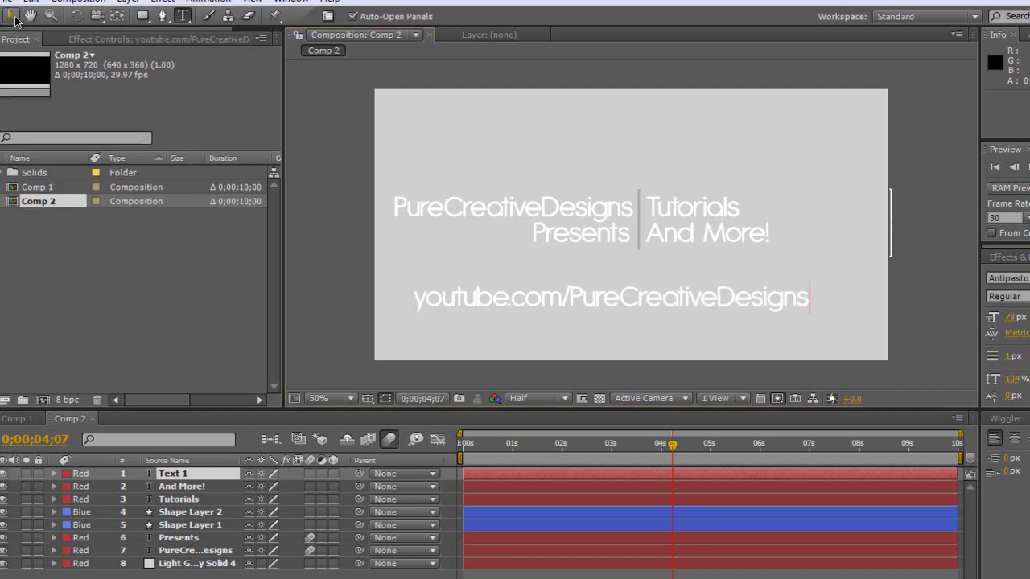
# Drag the URL text up so it sits centred beneath the title lines.
pyautogui.moveTo(593, 294); pyautogui.dragTo(612, 276)
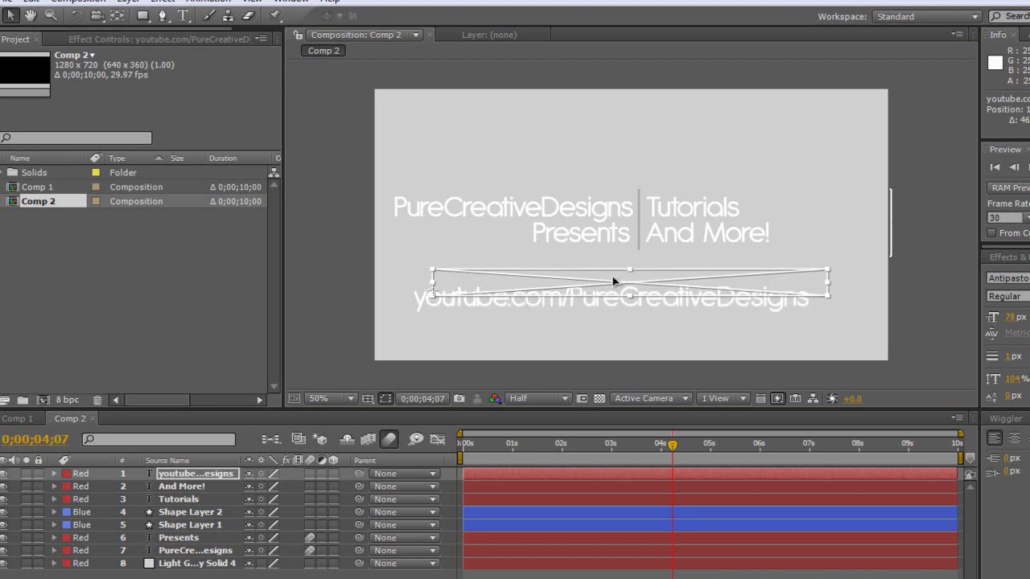
pyautogui.click(340, 224)
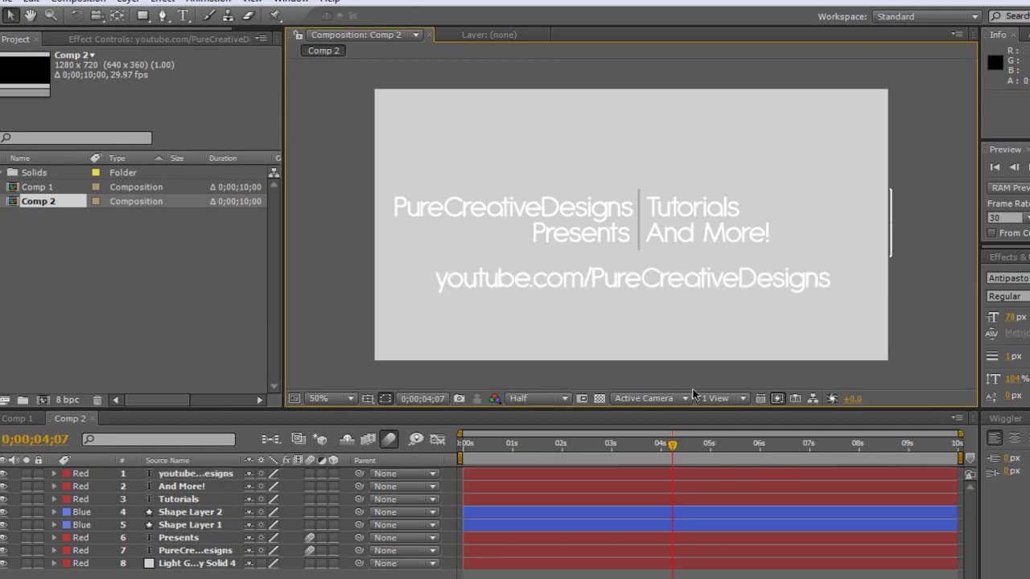
pyautogui.moveTo(672, 445)
pyautogui.mouseDown()
pyautogui.moveTo(650, 445)
pyautogui.moveTo(673, 445)
pyautogui.mouseUp()
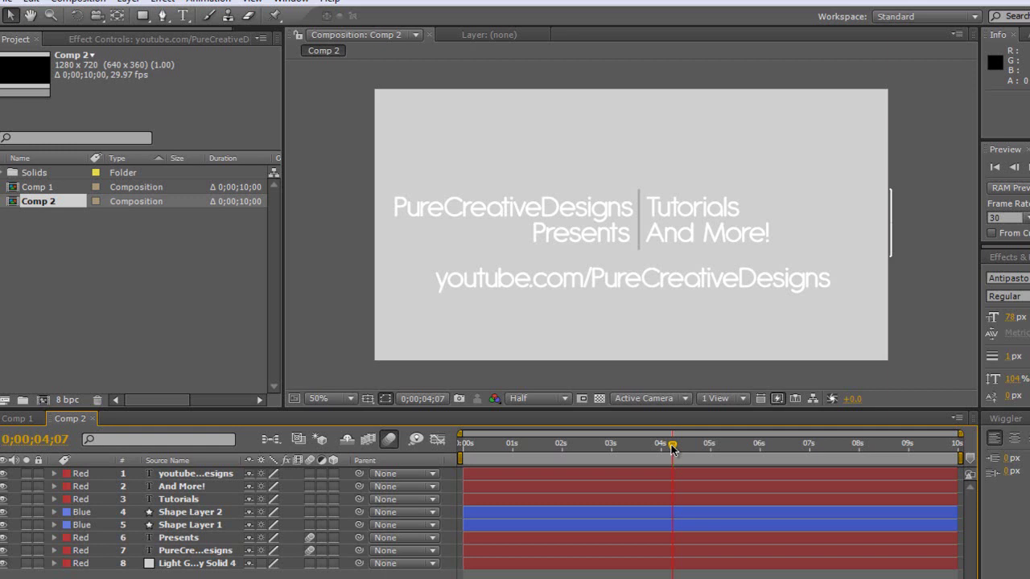
# Paste the opacity fade keyframes onto the YouTube URL layer at 0;00;04;08.
pyautogui.moveTo(672, 448); pyautogui.dragTo(673, 448)
pyautogui.click(200, 476)
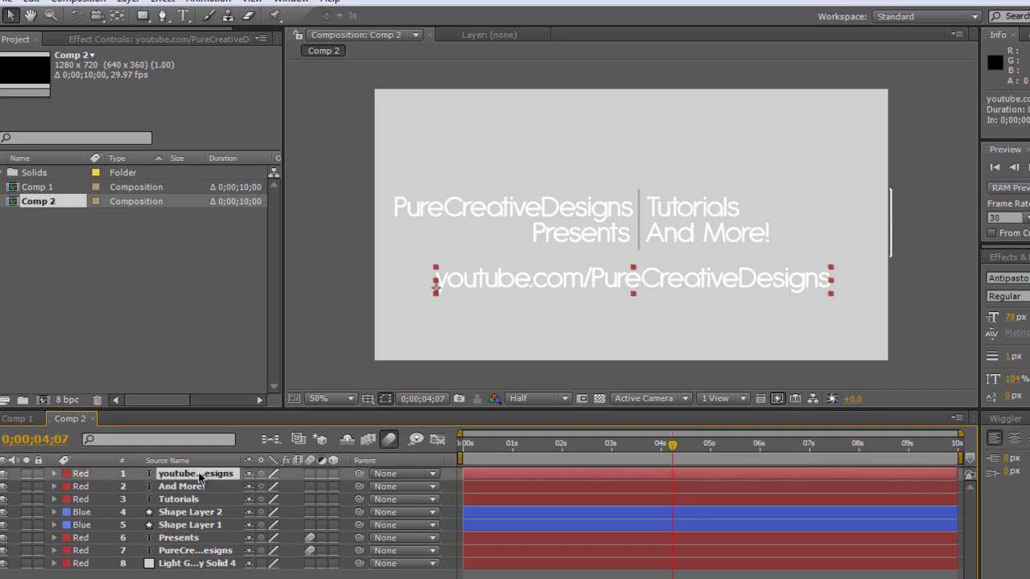
pyautogui.click(674, 448)
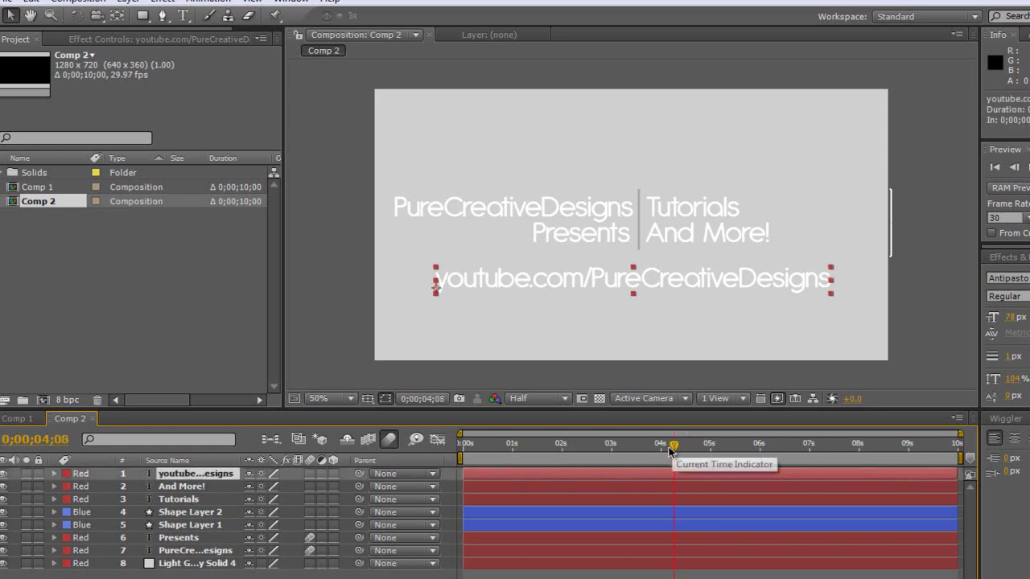
pyautogui.press('t')
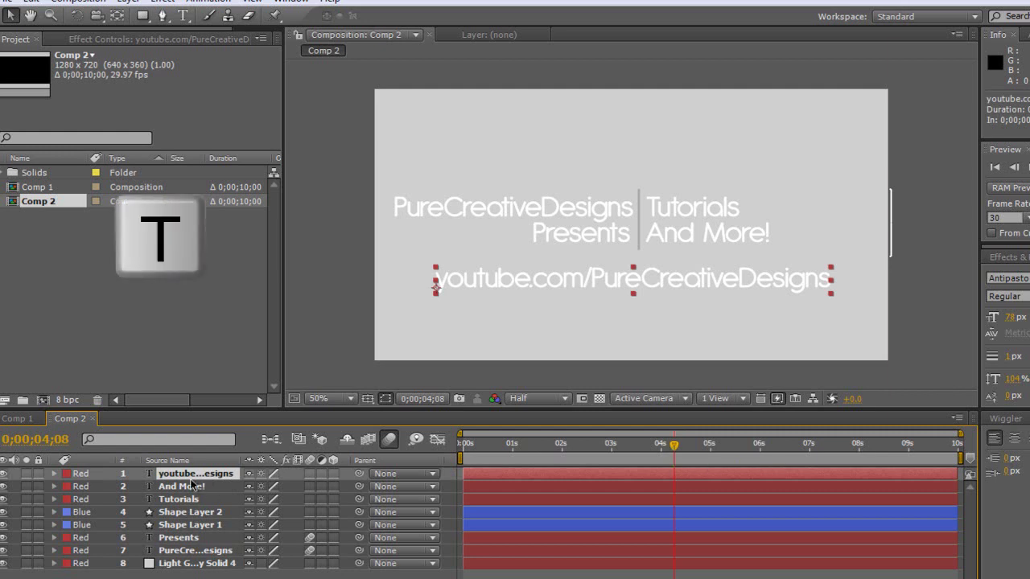
pyautogui.hotkey('ctrl', 'v')
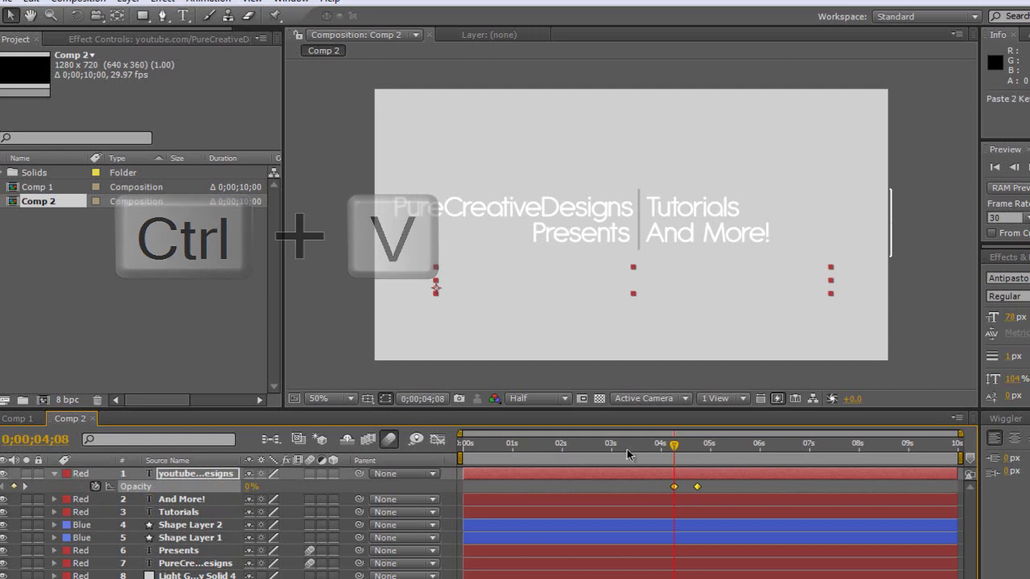
# Jump back and preview the URL fade-in up to about 5 seconds.
pyautogui.click(602, 444)
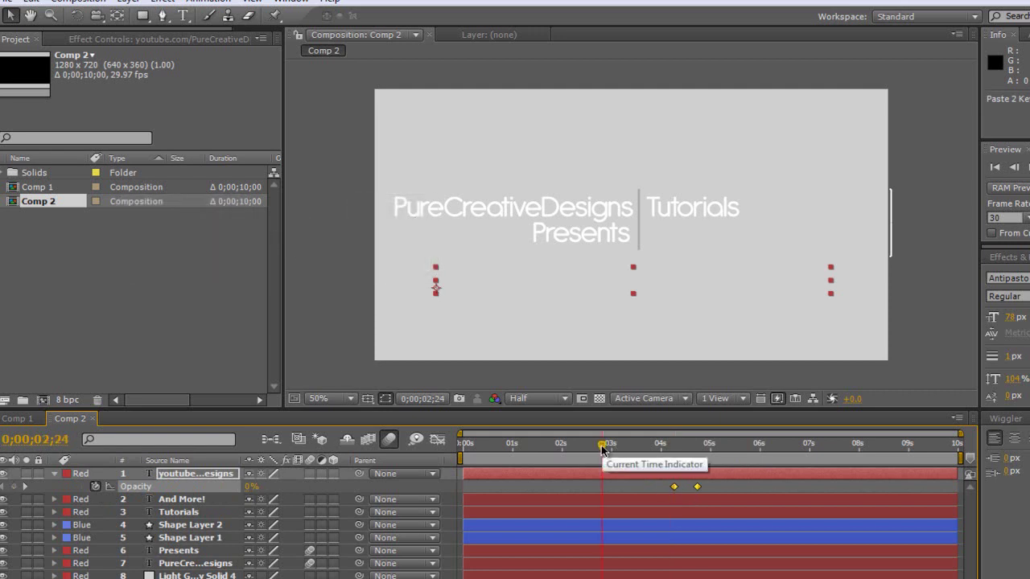
pyautogui.press('space')
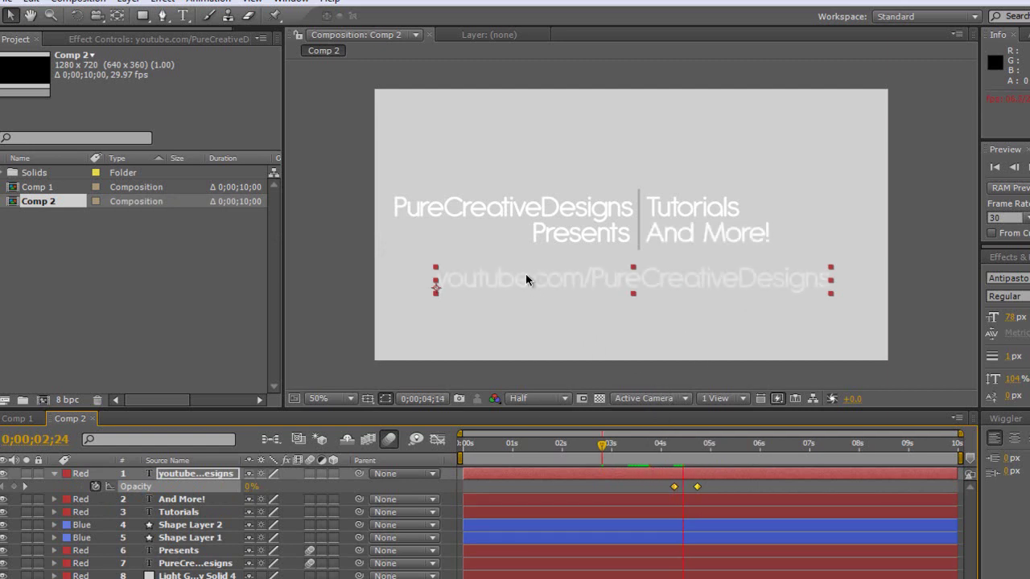
pyautogui.click(708, 444)
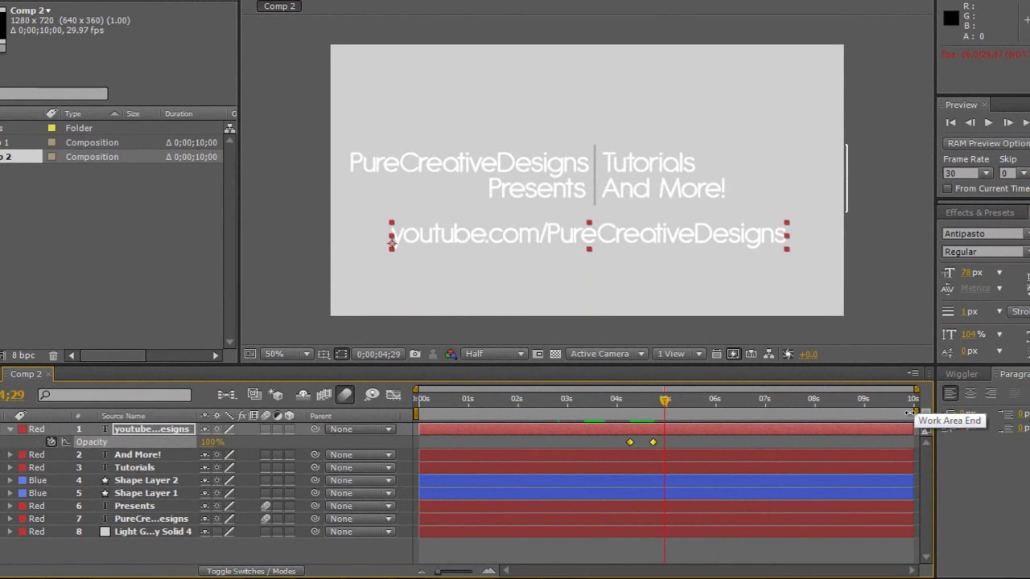
# Pull the Work Area End back to about 6 seconds, then return to the intro's start.
pyautogui.moveTo(910, 411); pyautogui.dragTo(691, 428)
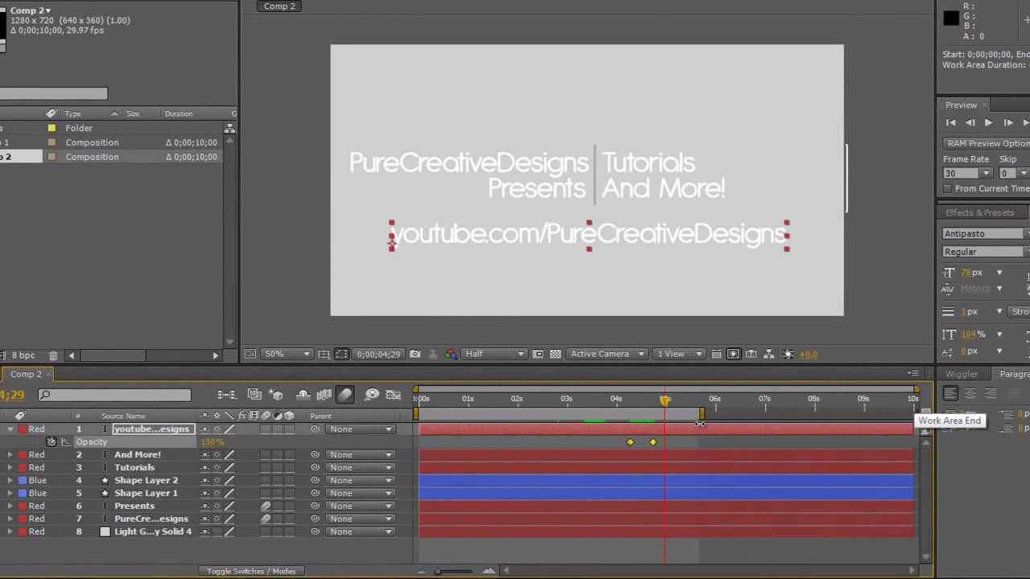
pyautogui.moveTo(702, 423); pyautogui.dragTo(711, 421)
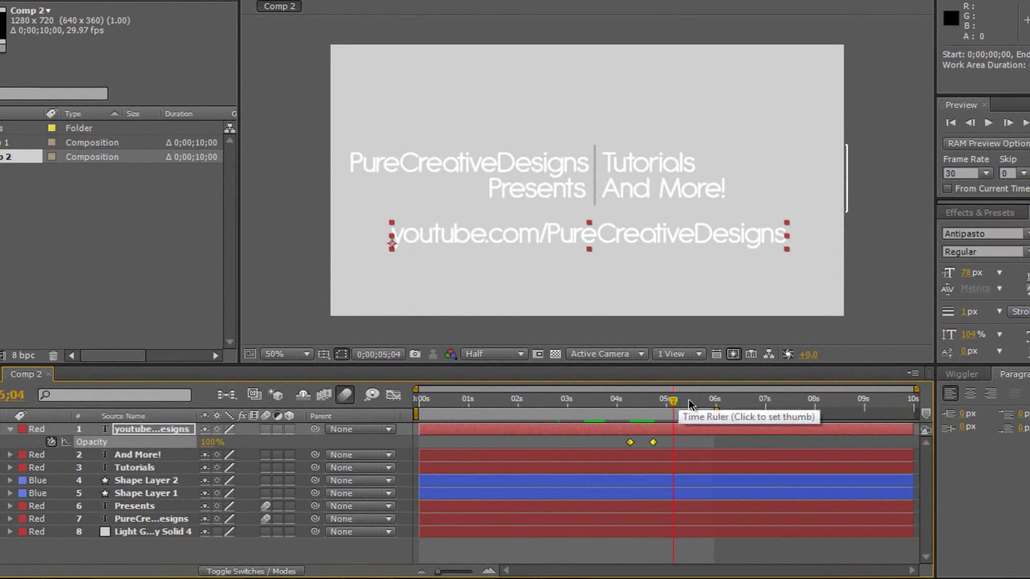
pyautogui.click(700, 402)
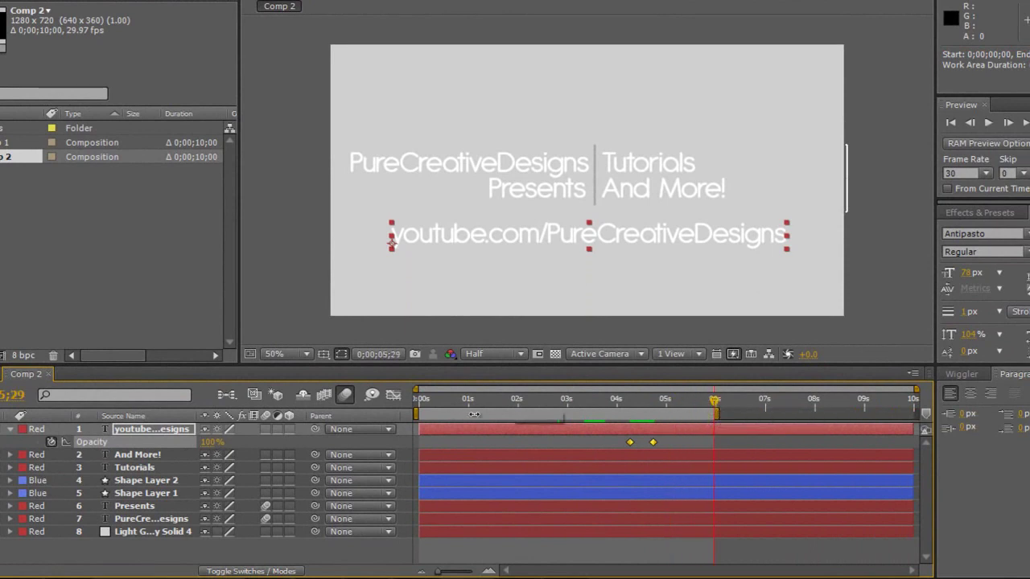
pyautogui.click(418, 401)
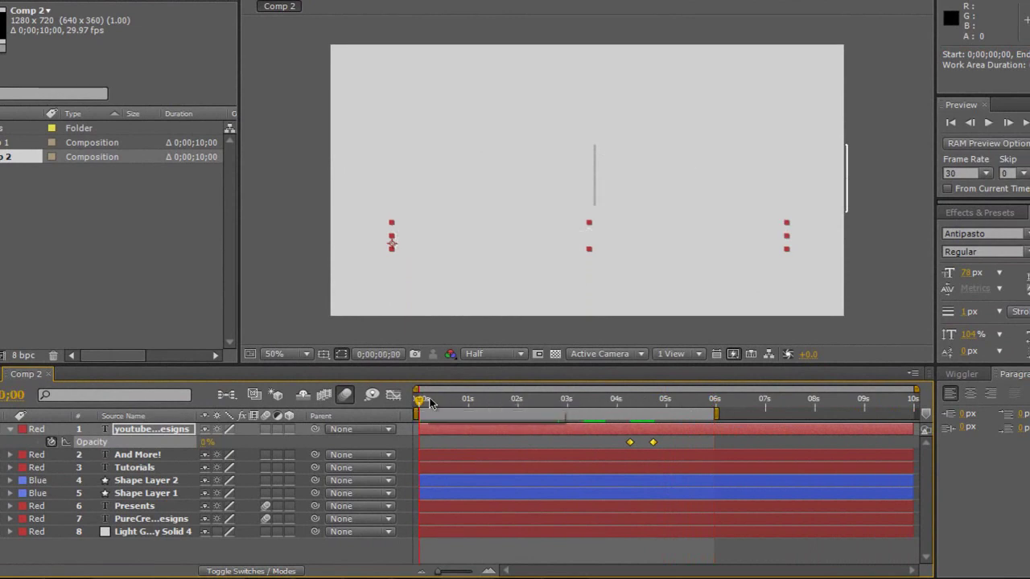
pyautogui.press('KP_0')
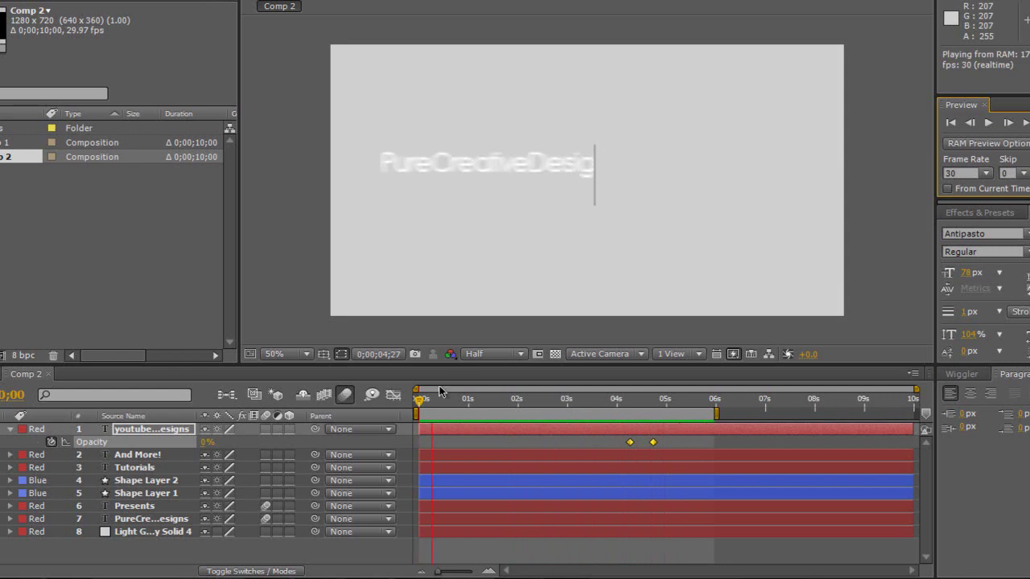
pyautogui.press('space')
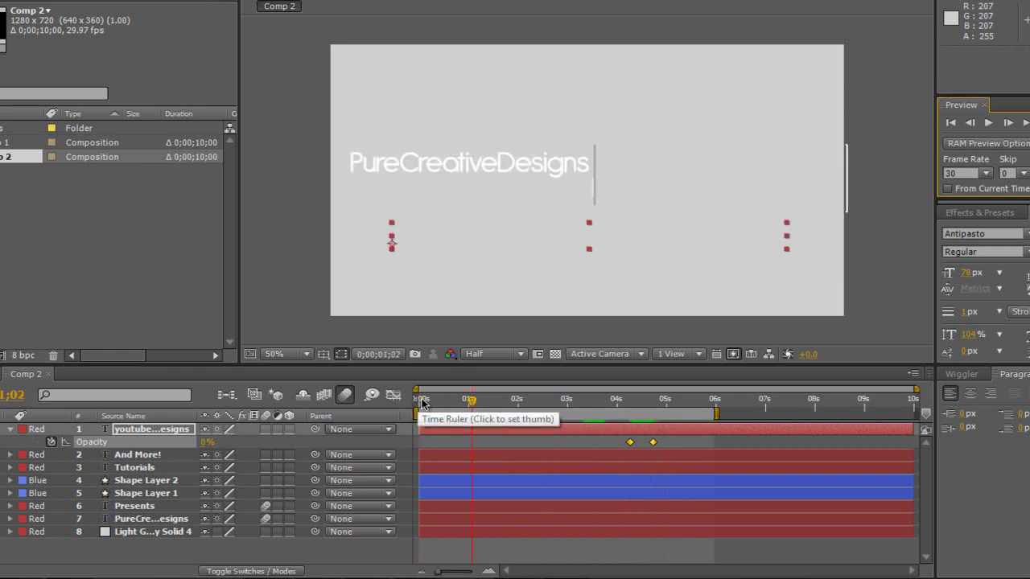
pyautogui.click(416, 401)
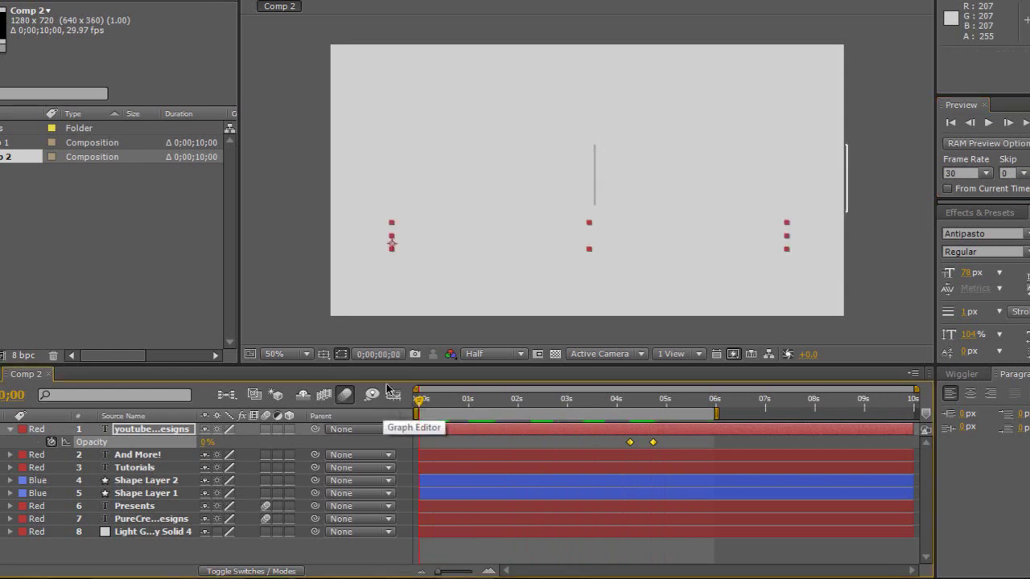